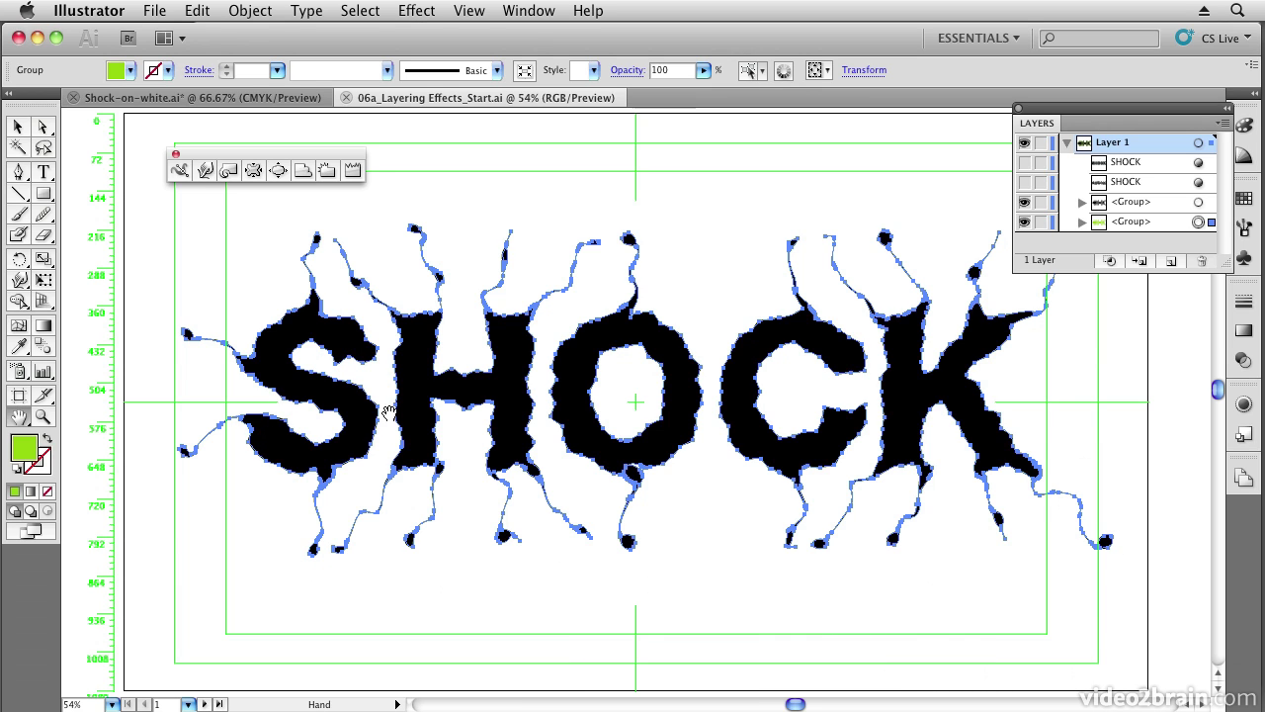
View the reference artwork in Shock-on-white.ai, return to 06a_Layering Effects_Start.ai and deselect everything
left_click(167, 103)
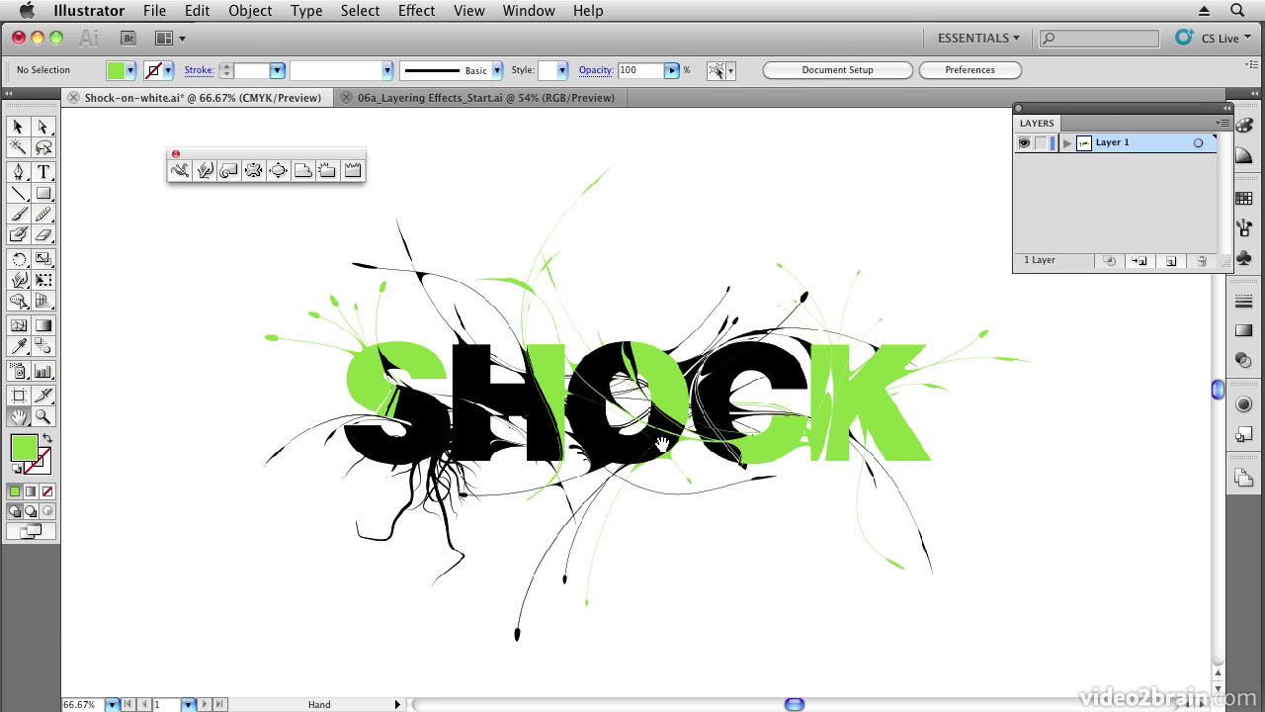
left_click(395, 97)
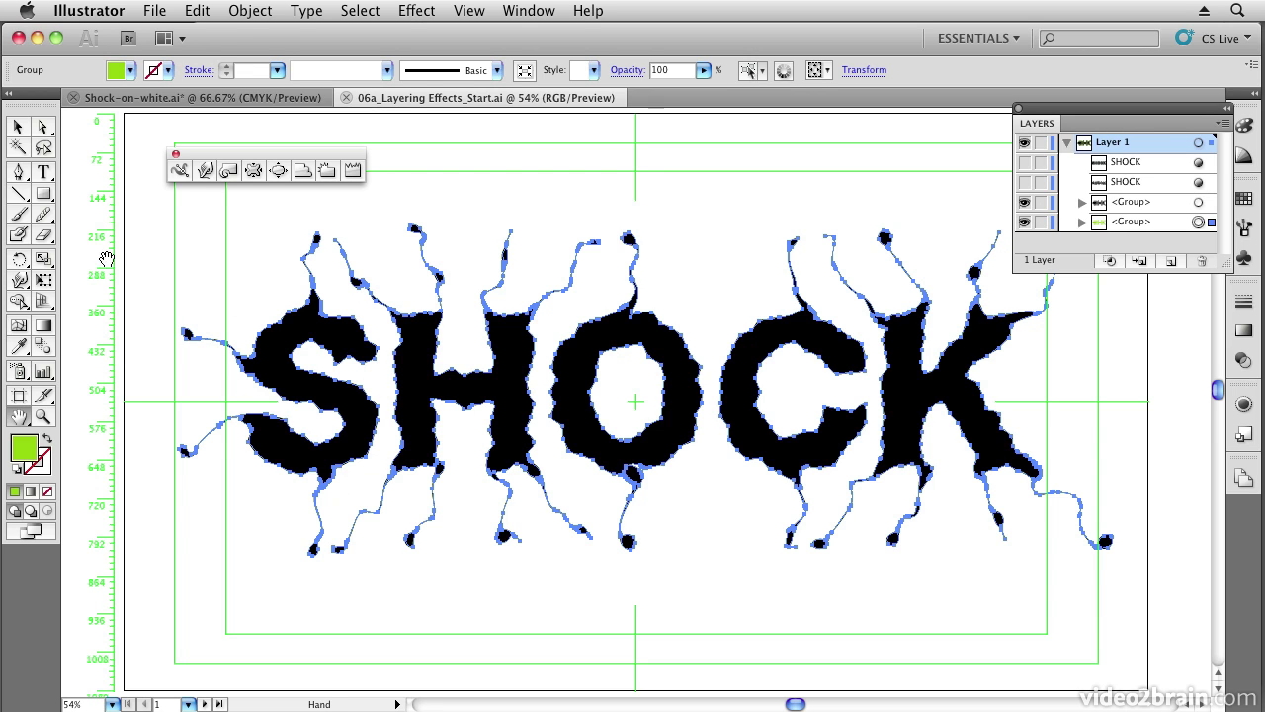
left_click(18, 127)
left_click(225, 216)
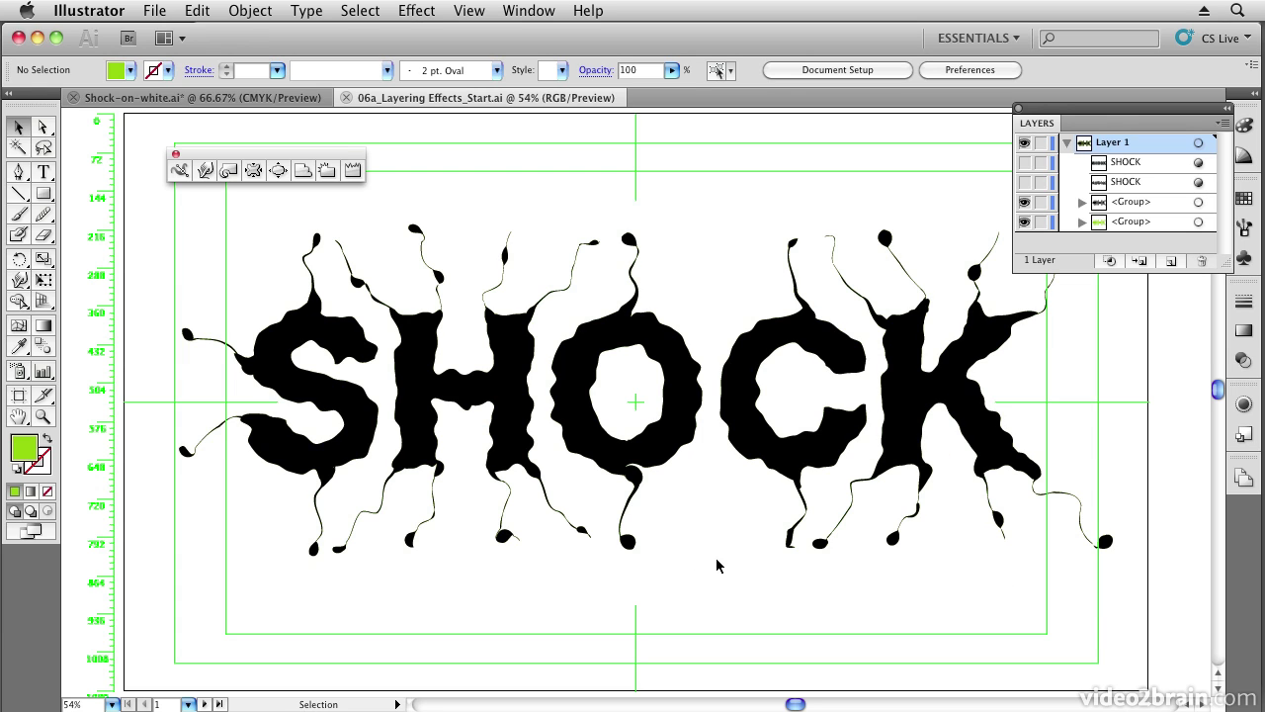
Hide and reshow the black SHOCK group to check the green group beneath, and select the black group
left_click(1025, 203)
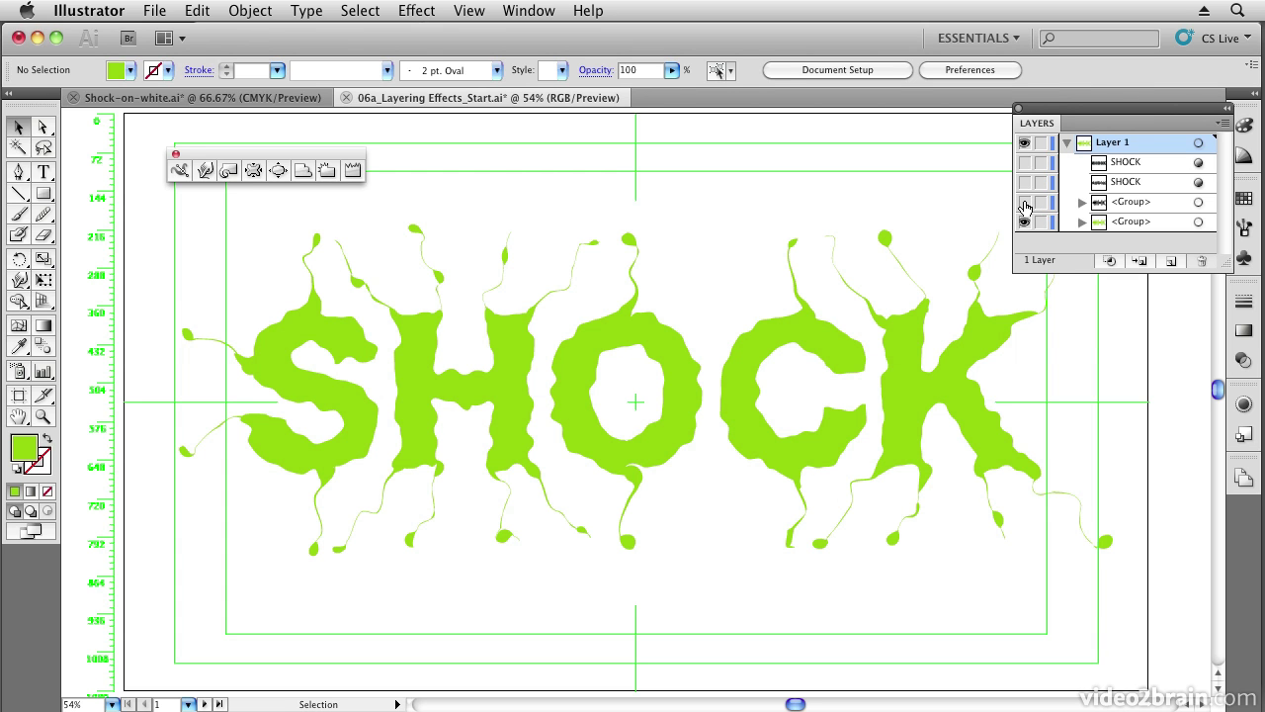
left_click(1024, 203)
left_click(1198, 203)
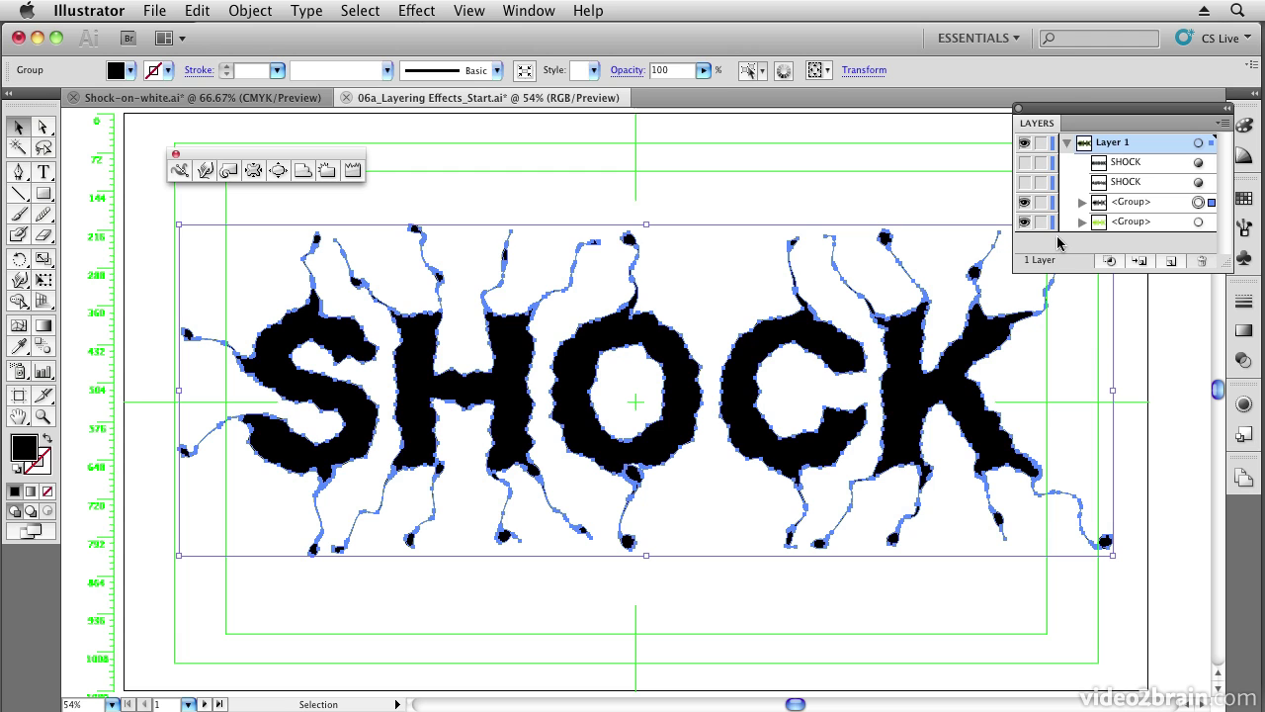
Try pasting a duplicate of the black SHOCK group, offset and directly in front, and delete the duplicate
key("ctrl+v")
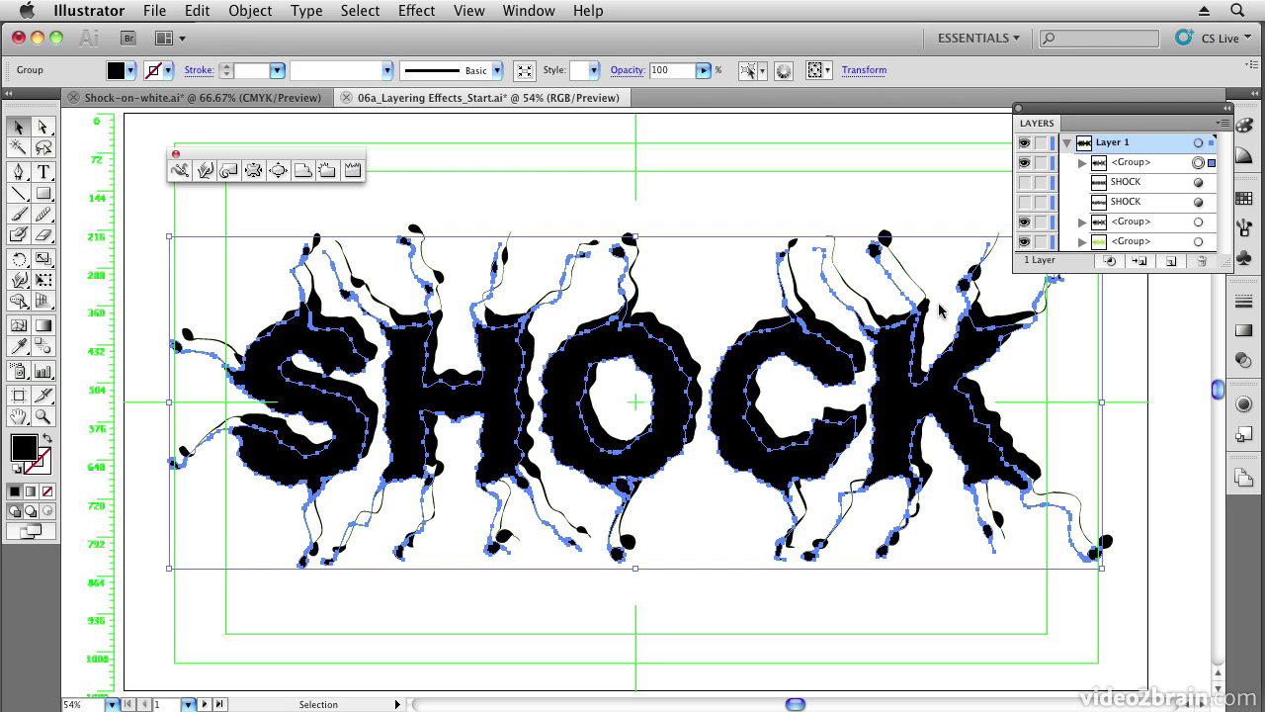
key("ctrl+z")
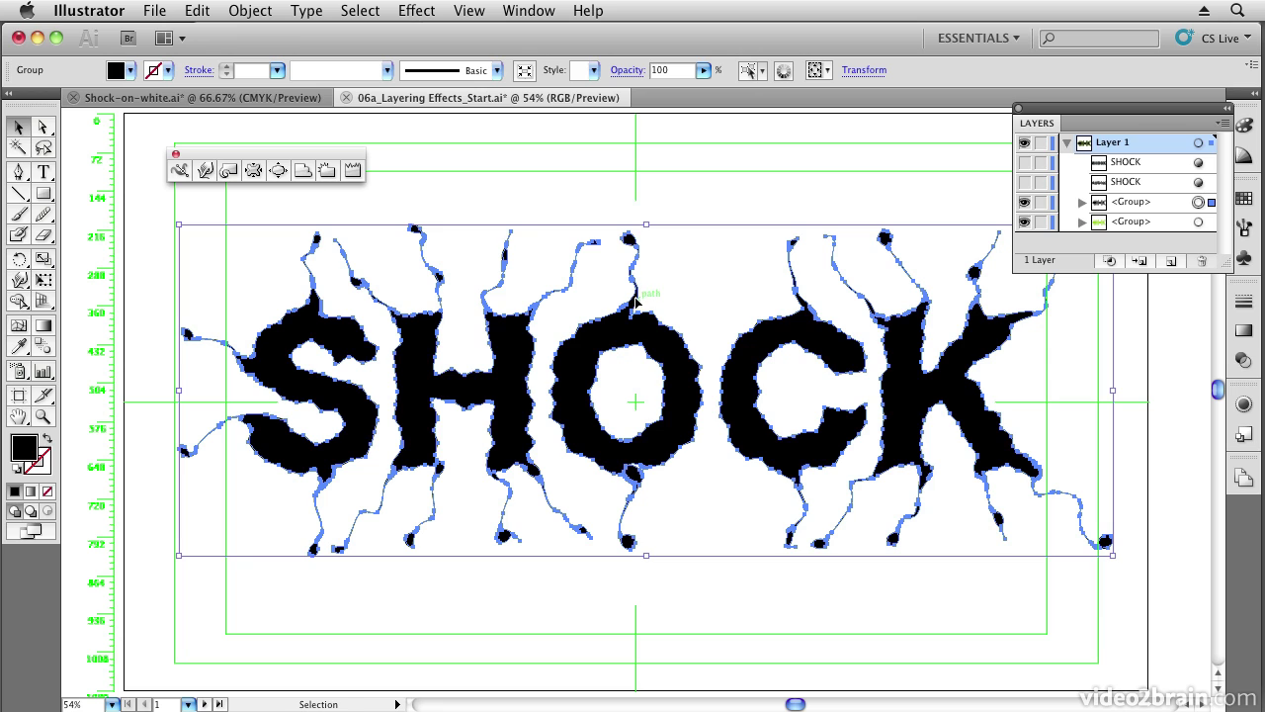
key("ctrl+b")
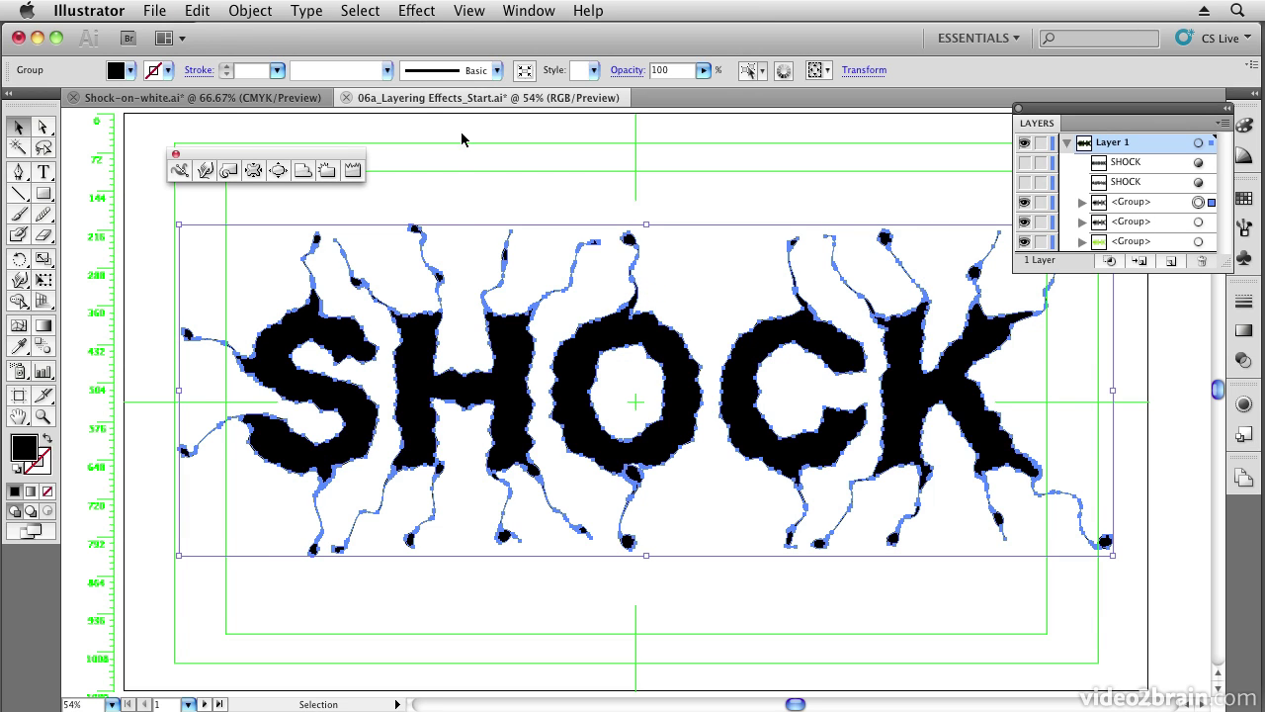
left_click(198, 12)
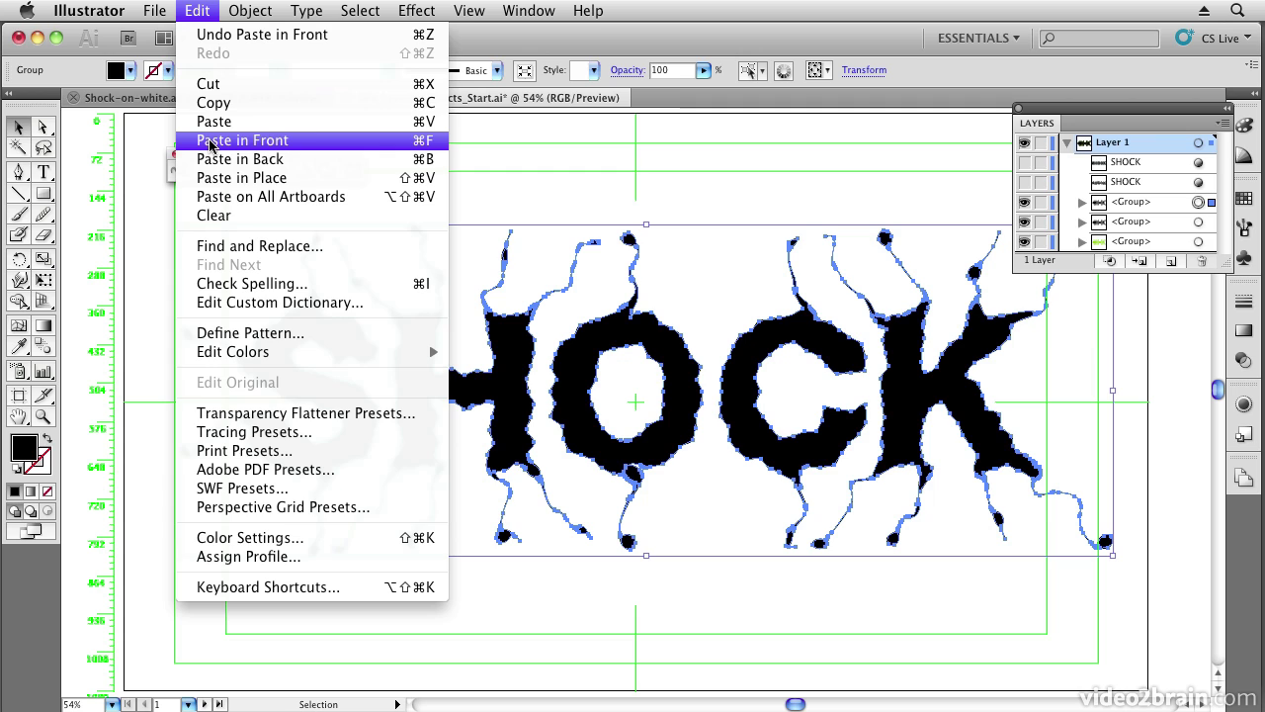
left_click(956, 191)
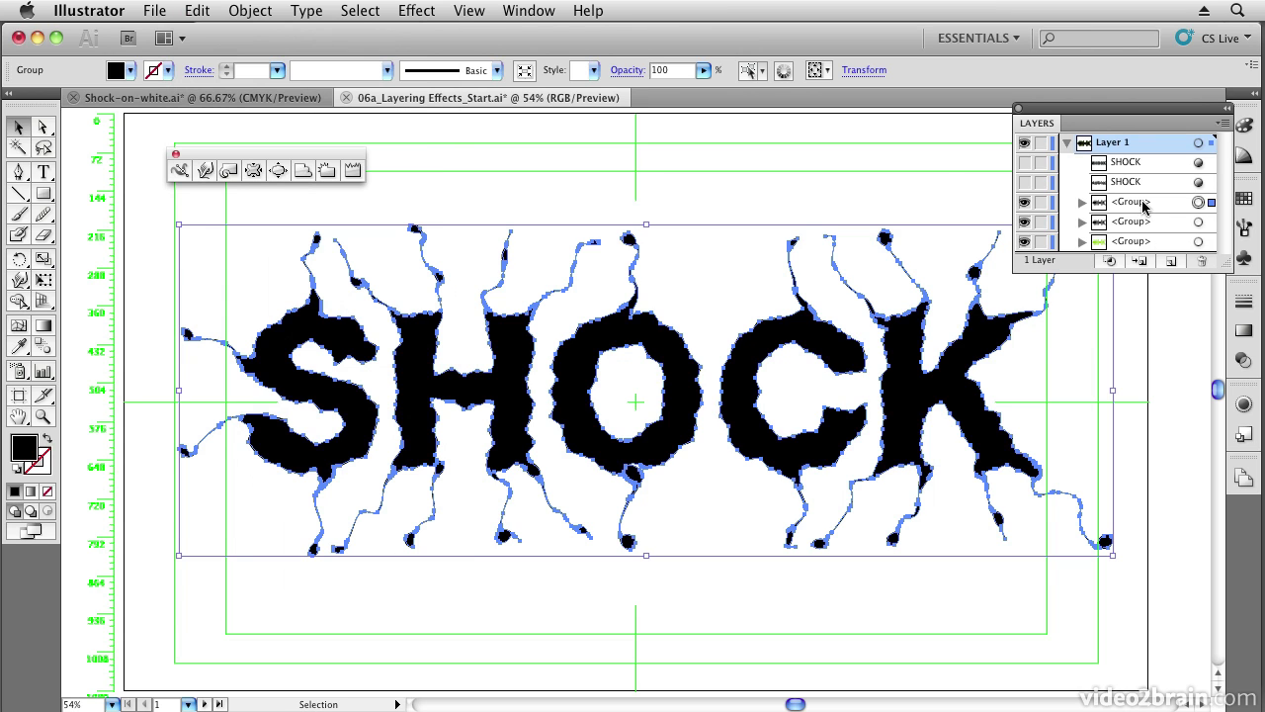
left_click_drag(1127, 207, 1134, 217)
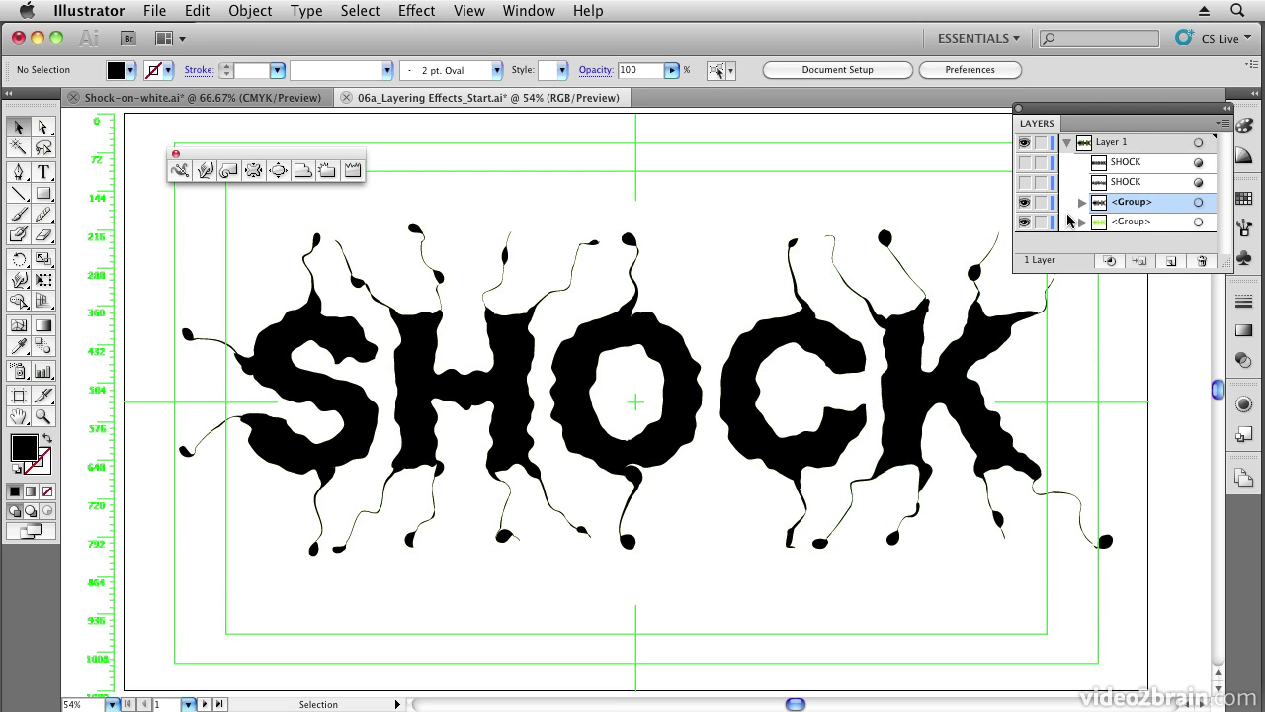
Select the black SHOCK group and erase the upper areas of its S and H, including their tendrils, with the Eraser tool
left_click(520, 357)
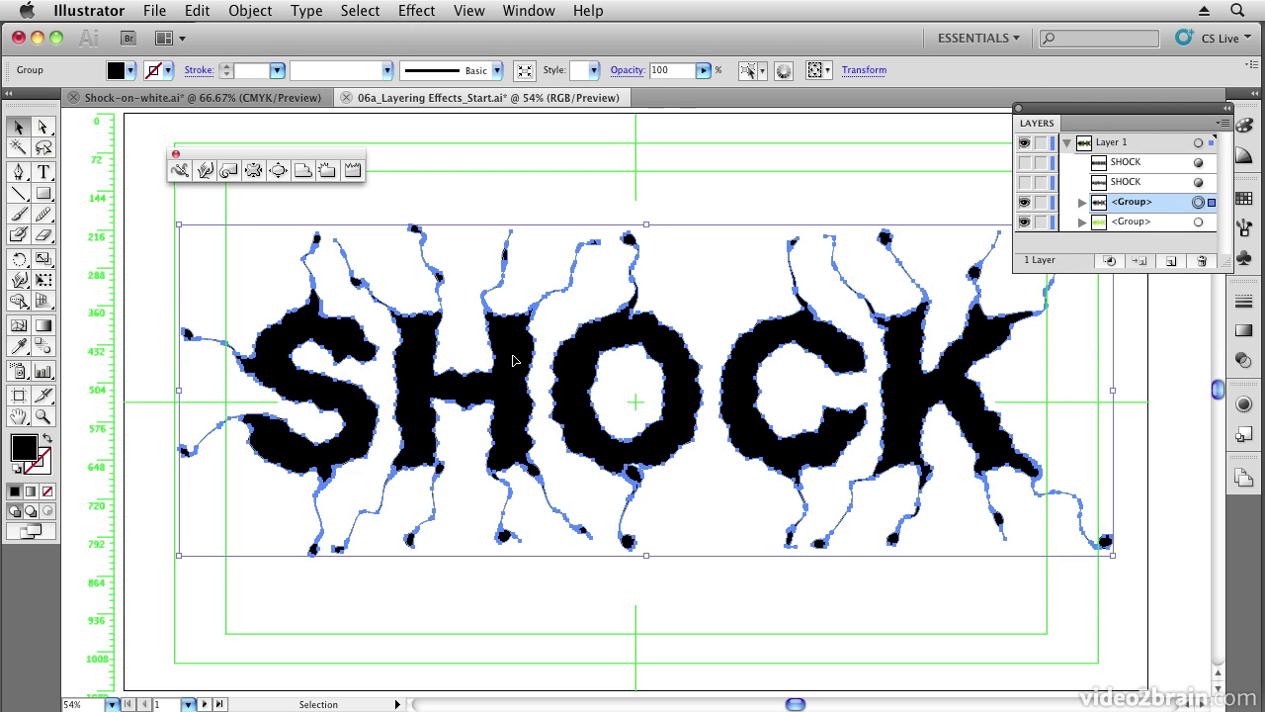
left_click(42, 234)
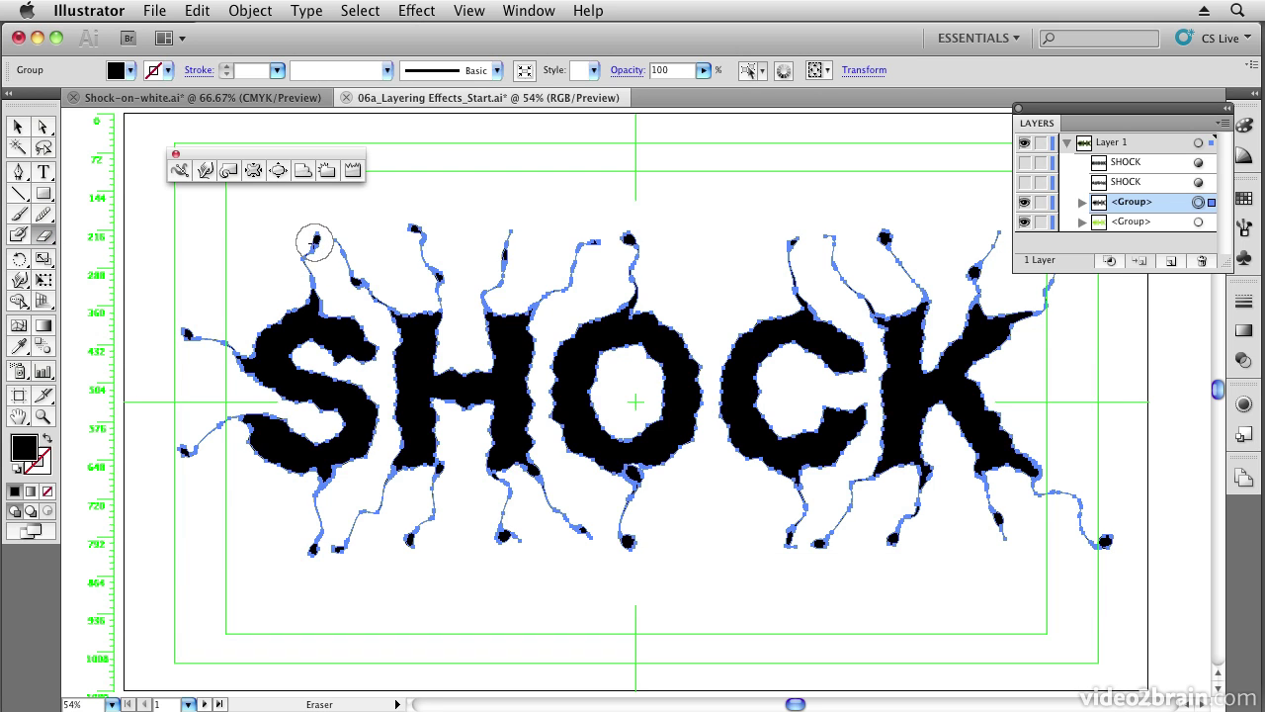
left_click(225, 103)
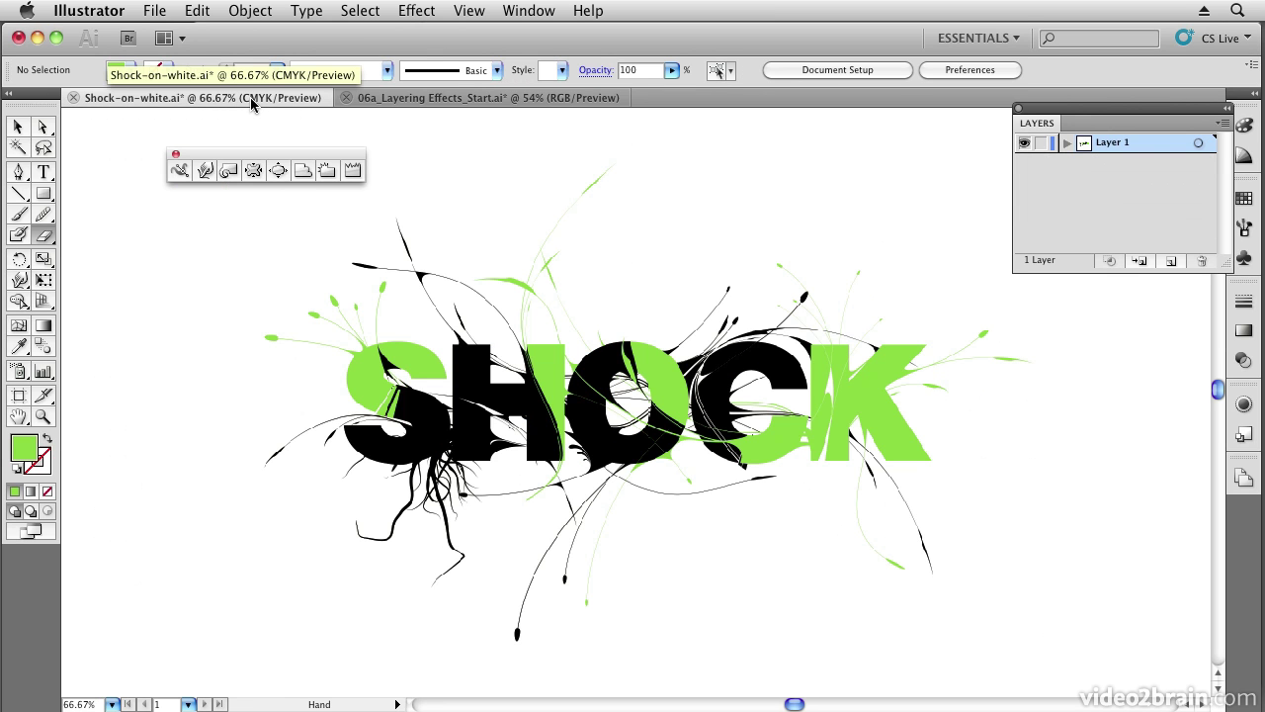
left_click(396, 102)
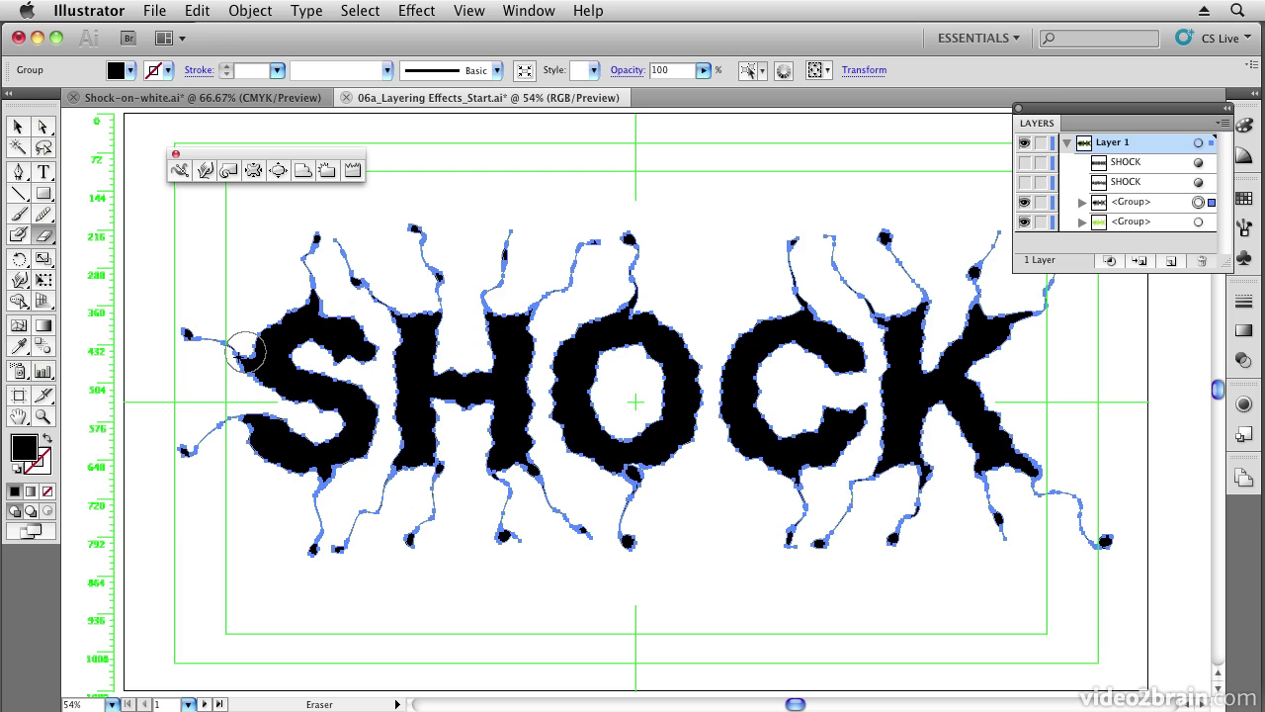
left_click(179, 332)
mouse_move(181, 335)
left_mouse_down()
mouse_move(235, 348)
mouse_move(323, 293)
mouse_move(390, 305)
mouse_move(429, 286)
mouse_move(231, 353)
mouse_move(461, 283)
mouse_move(421, 207)
mouse_move(283, 254)
mouse_move(247, 287)
left_mouse_up()
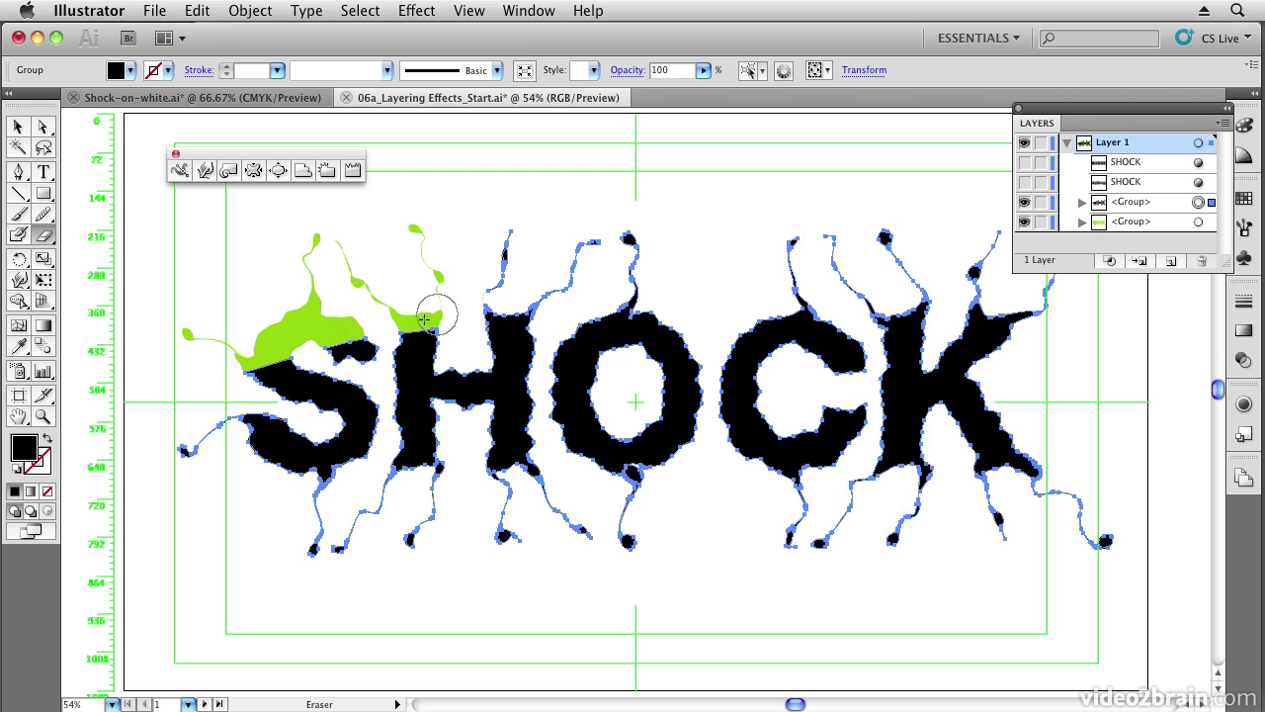
mouse_move(430, 320)
left_mouse_down()
mouse_move(232, 388)
mouse_move(315, 367)
left_mouse_up()
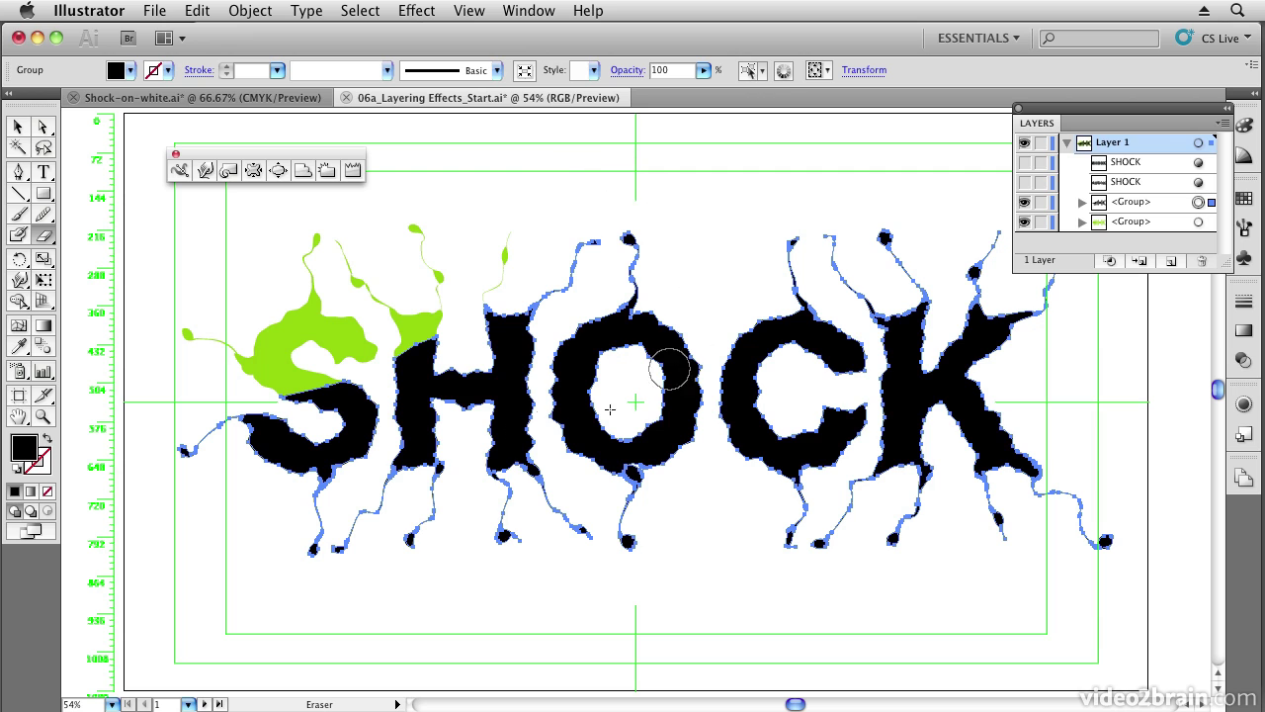
Erase the lower areas and tendrils of the black S, H and O, plus the middle of the C's curve
mouse_move(276, 503)
left_mouse_down()
mouse_move(353, 484)
mouse_move(450, 416)
mouse_move(580, 432)
mouse_move(685, 384)
mouse_move(786, 413)
mouse_move(739, 439)
mouse_move(660, 442)
mouse_move(602, 467)
mouse_move(724, 420)
mouse_move(597, 434)
mouse_move(697, 414)
mouse_move(623, 433)
mouse_move(720, 424)
mouse_move(648, 449)
mouse_move(616, 479)
mouse_move(574, 480)
mouse_move(585, 451)
mouse_move(531, 467)
mouse_move(452, 458)
mouse_move(451, 444)
mouse_move(462, 454)
mouse_move(206, 526)
mouse_move(253, 514)
left_mouse_up()
mouse_move(636, 475)
left_mouse_down()
mouse_move(616, 522)
mouse_move(626, 504)
left_mouse_up()
left_click_drag(540, 475, 594, 519)
left_click_drag(507, 466, 507, 573)
left_click_drag(440, 478, 411, 542)
left_click_drag(396, 476, 341, 547)
mouse_move(321, 474)
left_mouse_down()
mouse_move(333, 508)
mouse_move(314, 549)
left_mouse_up()
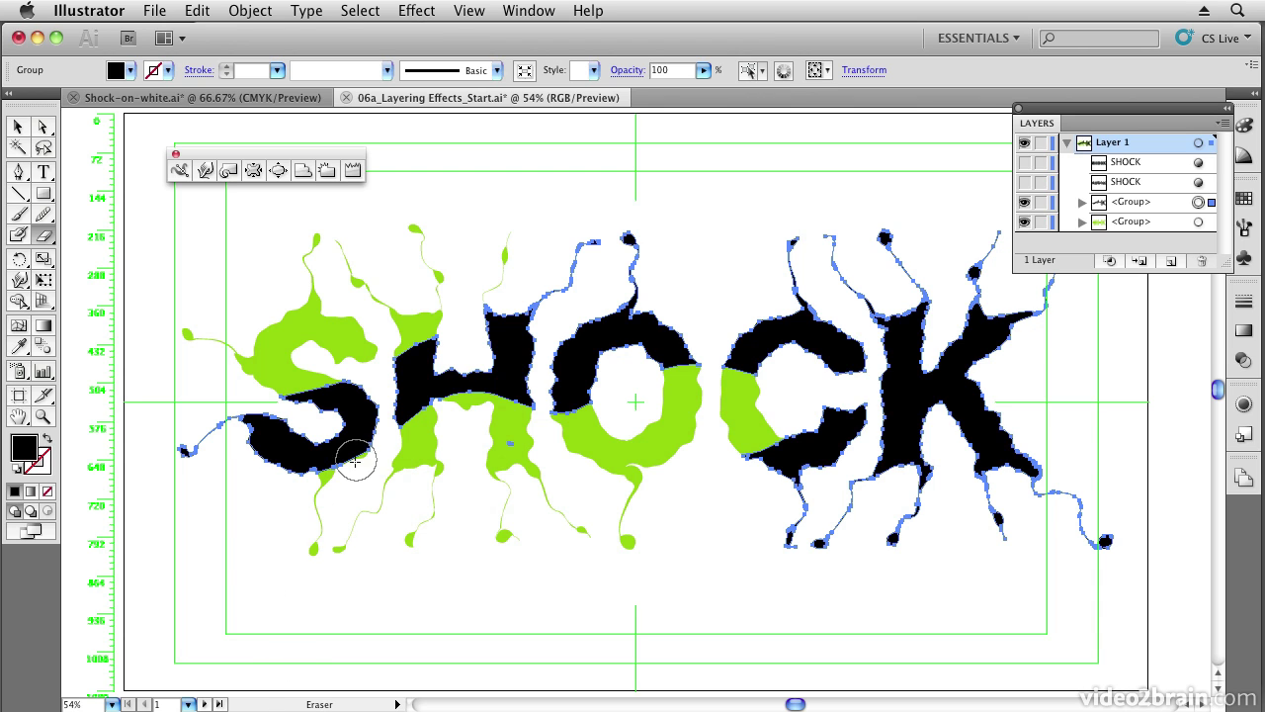
mouse_move(300, 497)
left_mouse_down()
mouse_move(381, 452)
mouse_move(452, 432)
left_mouse_up()
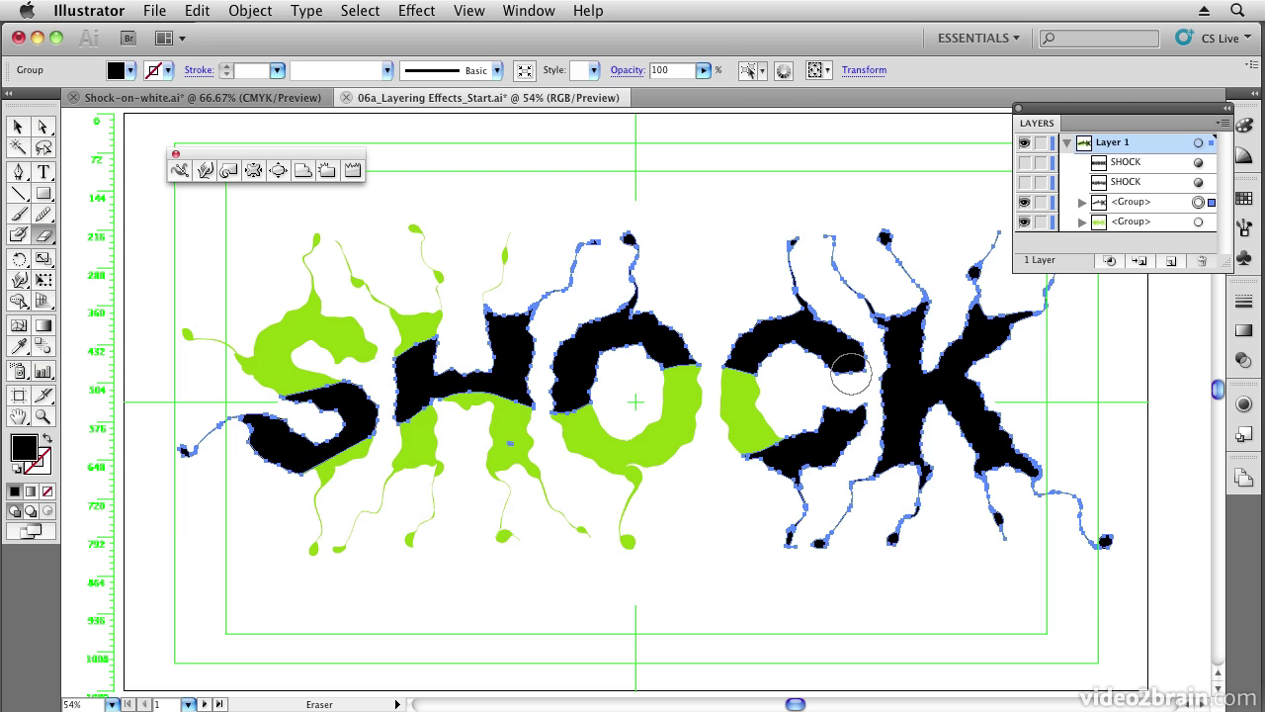
Erase the black K's upper stem and diagonal leg, undo the excess stroke, and cut thin stripes across the H's second stem
mouse_move(834, 234)
left_mouse_down()
mouse_move(849, 283)
mouse_move(895, 334)
mouse_move(974, 399)
mouse_move(1061, 514)
mouse_move(1135, 566)
mouse_move(1031, 479)
mouse_move(960, 381)
mouse_move(1008, 565)
left_mouse_up()
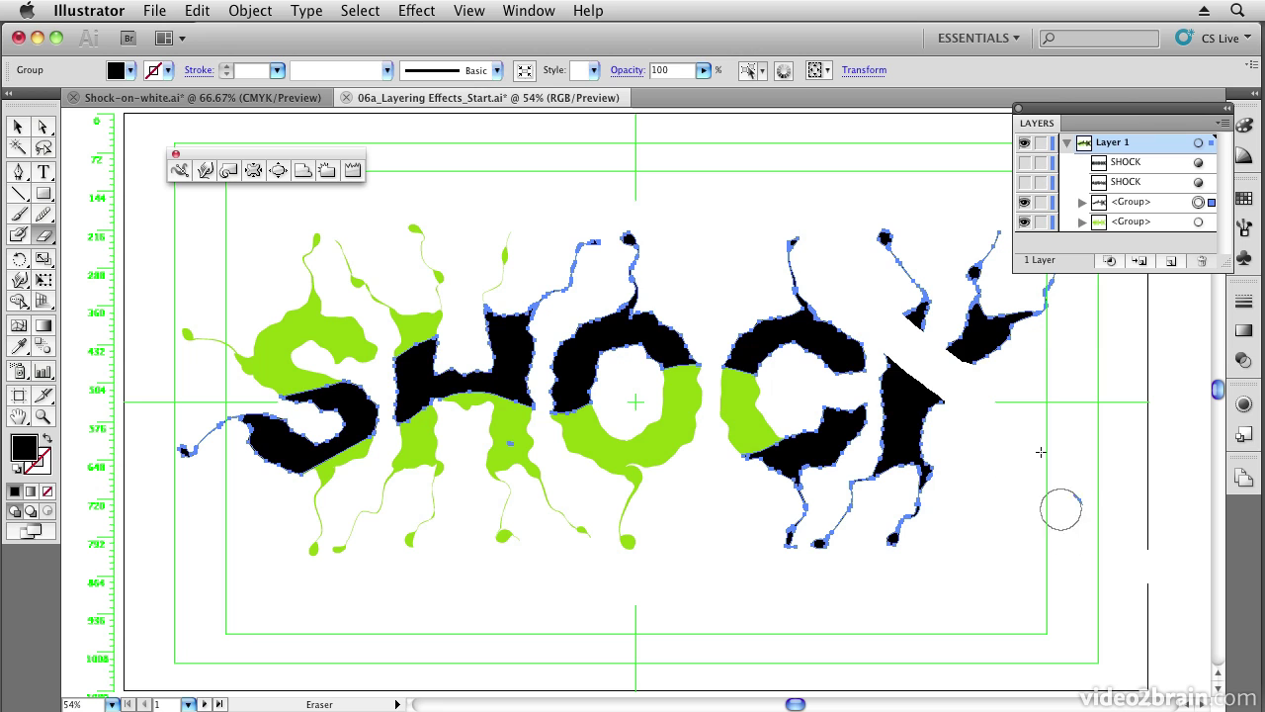
mouse_move(968, 337)
left_mouse_down()
mouse_move(884, 288)
mouse_move(904, 248)
mouse_move(867, 197)
left_mouse_up()
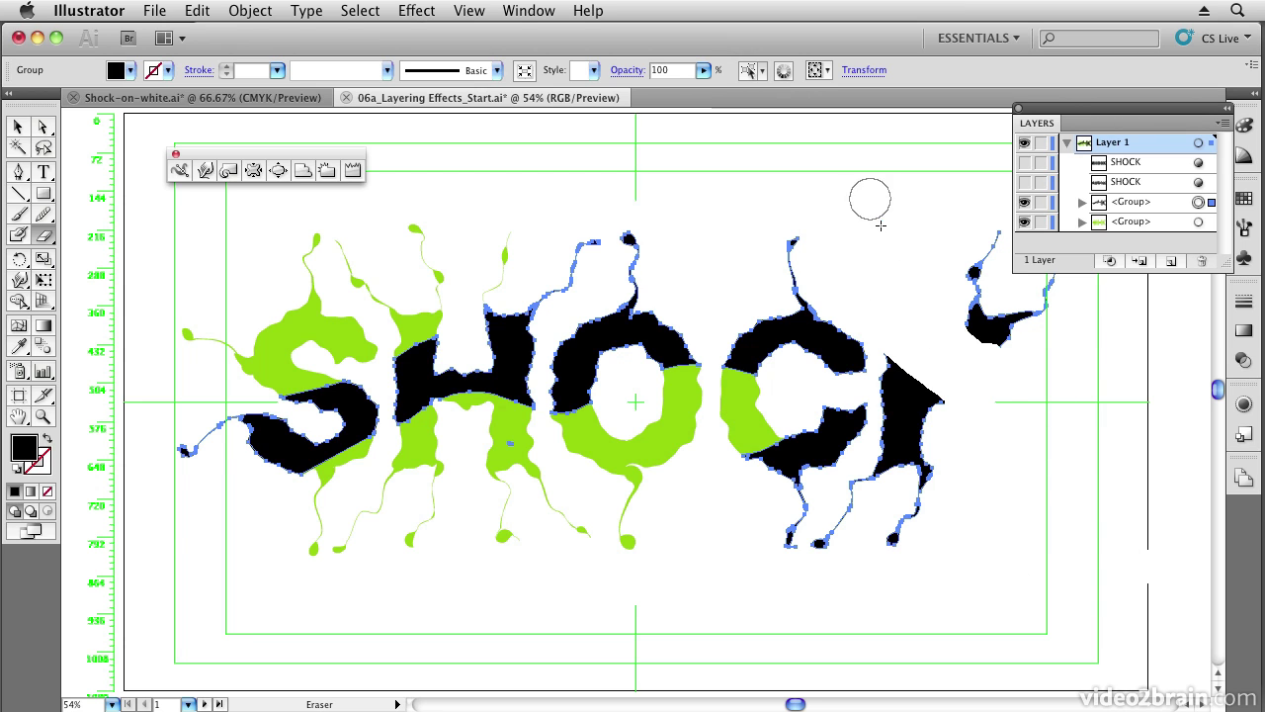
key("super+z")
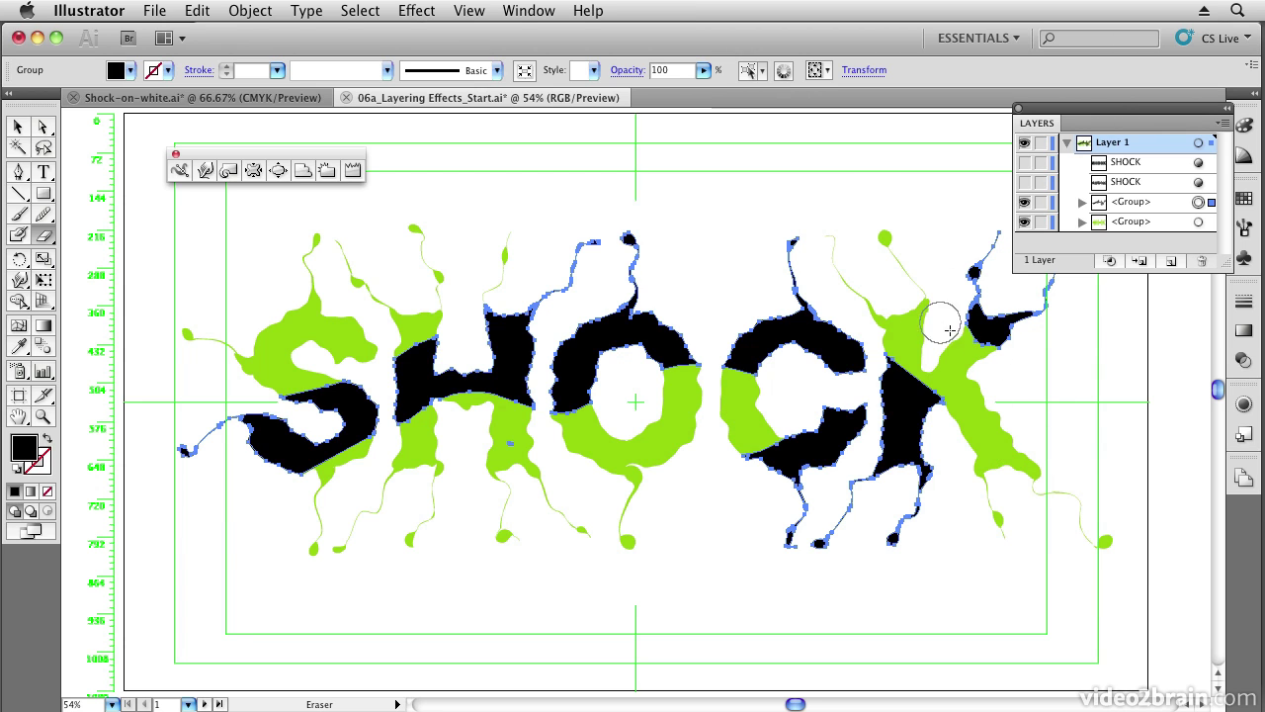
key("super+z")
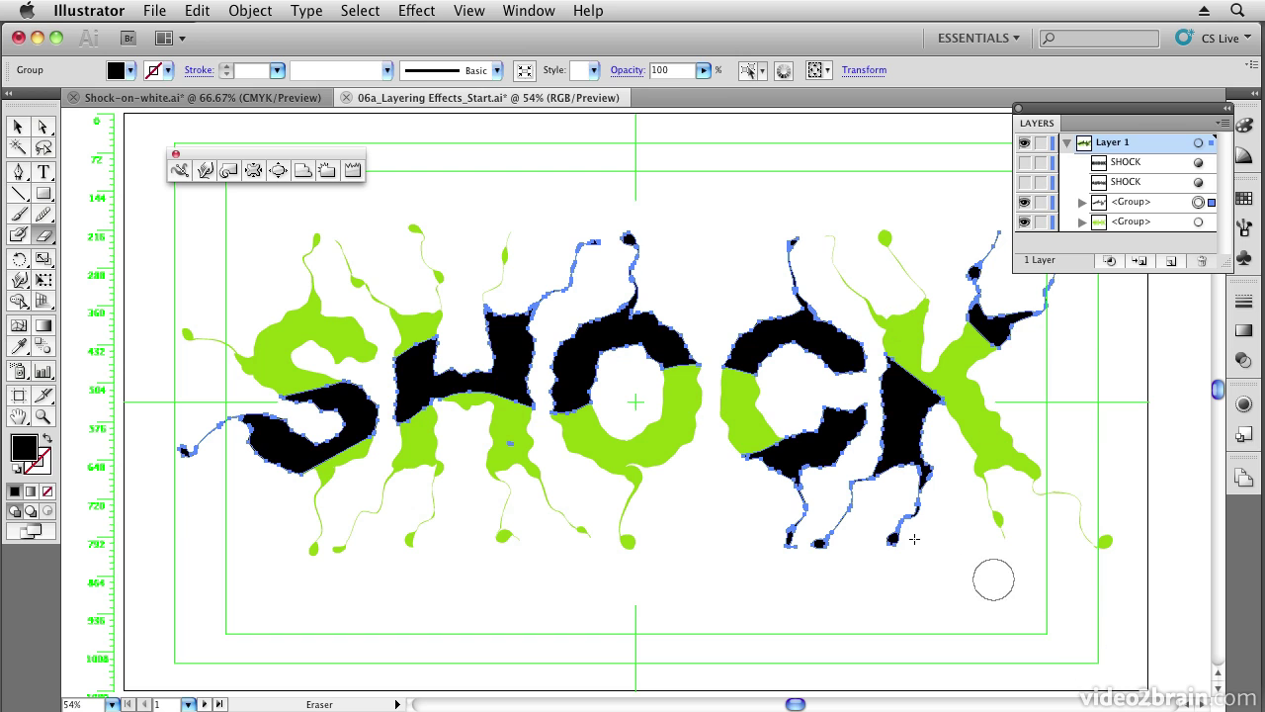
key("super+z")
mouse_move(482, 339)
left_mouse_down()
mouse_move(553, 368)
mouse_move(533, 377)
left_mouse_up()
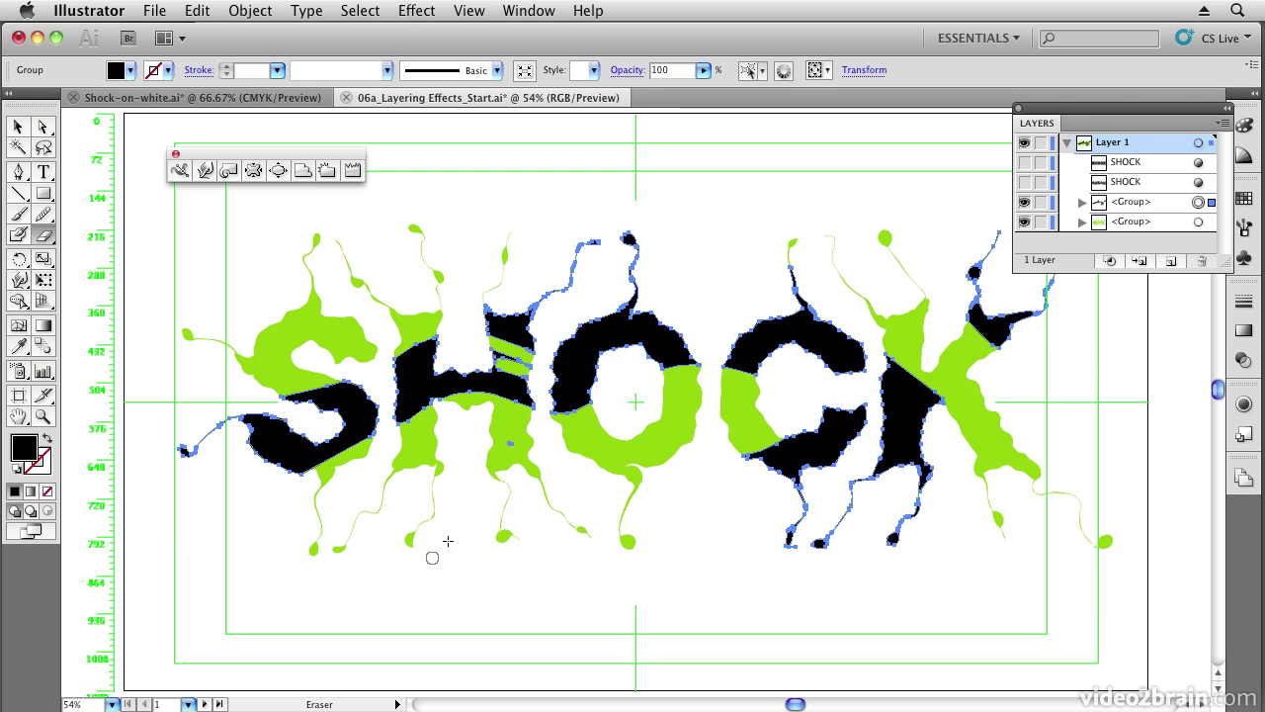
Set the Warp tool's intensity to 100%
left_click(205, 171)
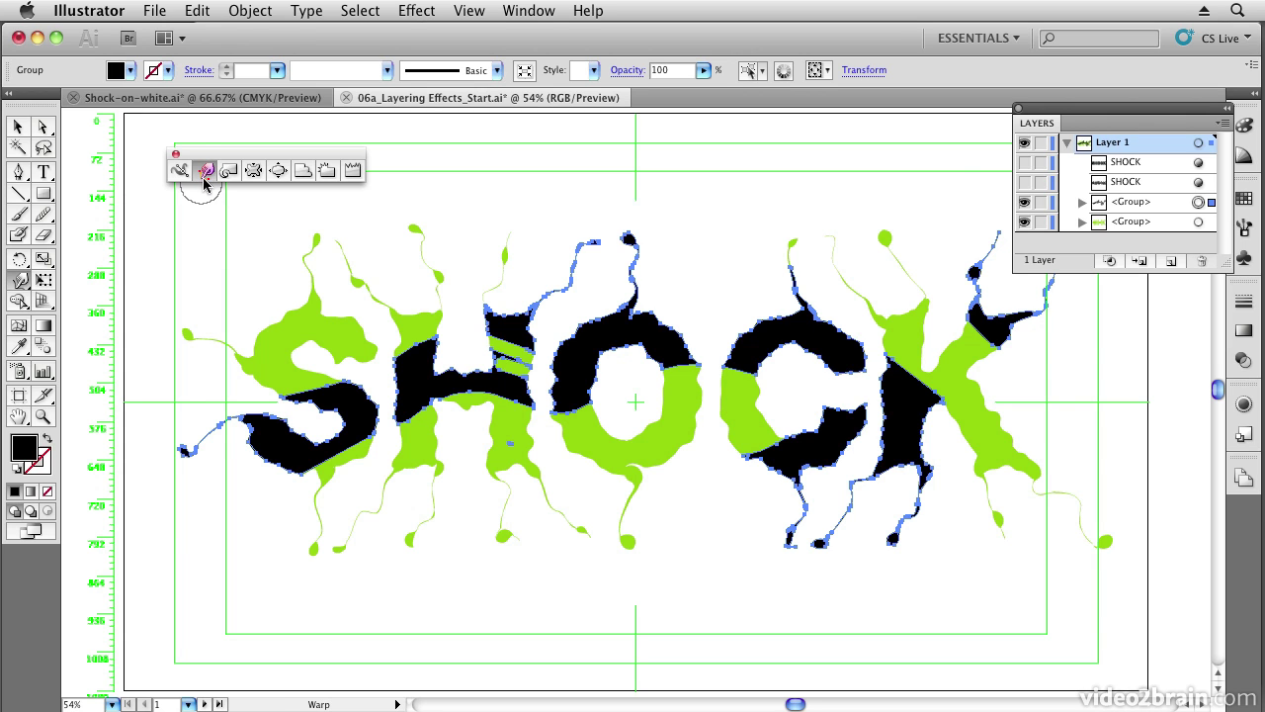
double_click(205, 173)
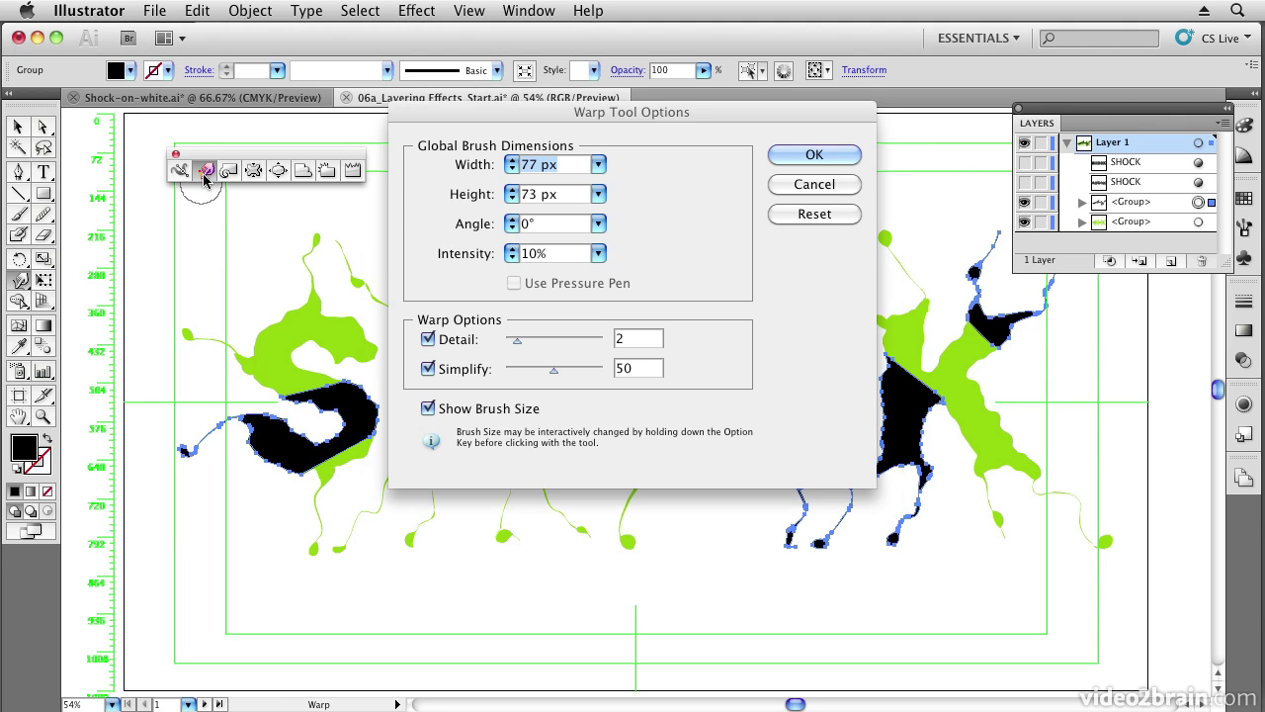
left_click(598, 253)
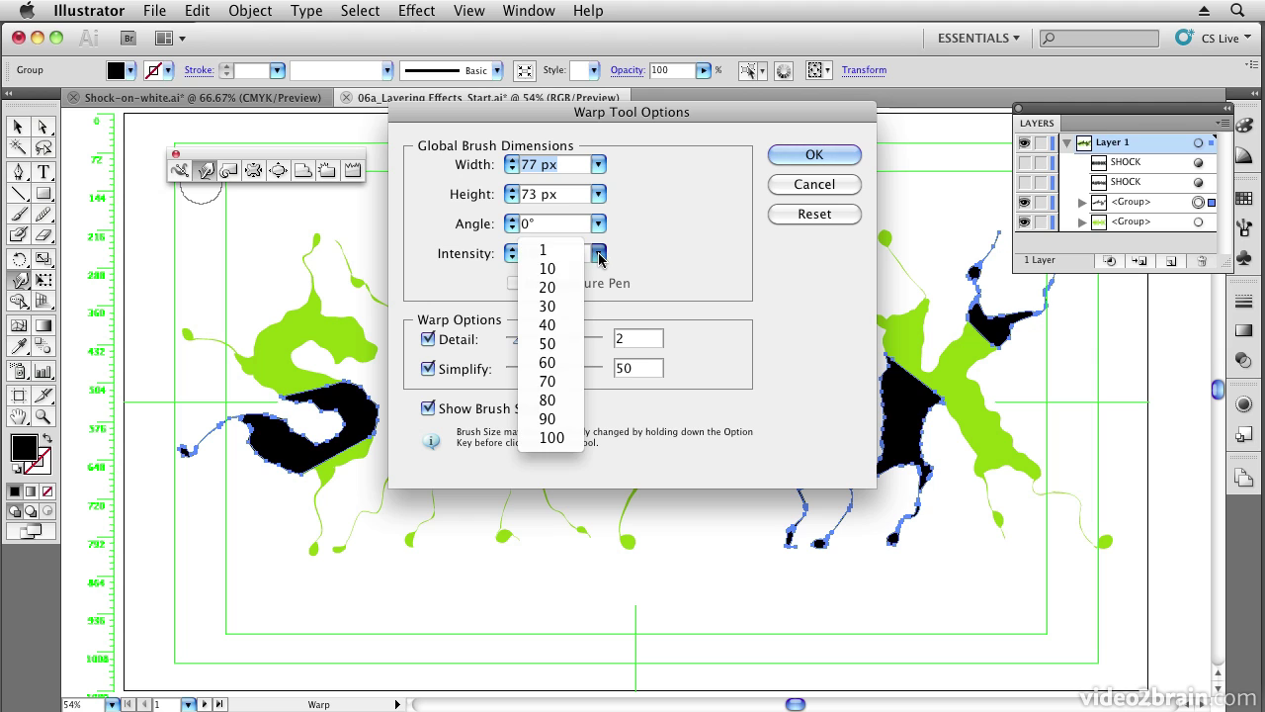
left_click(552, 437)
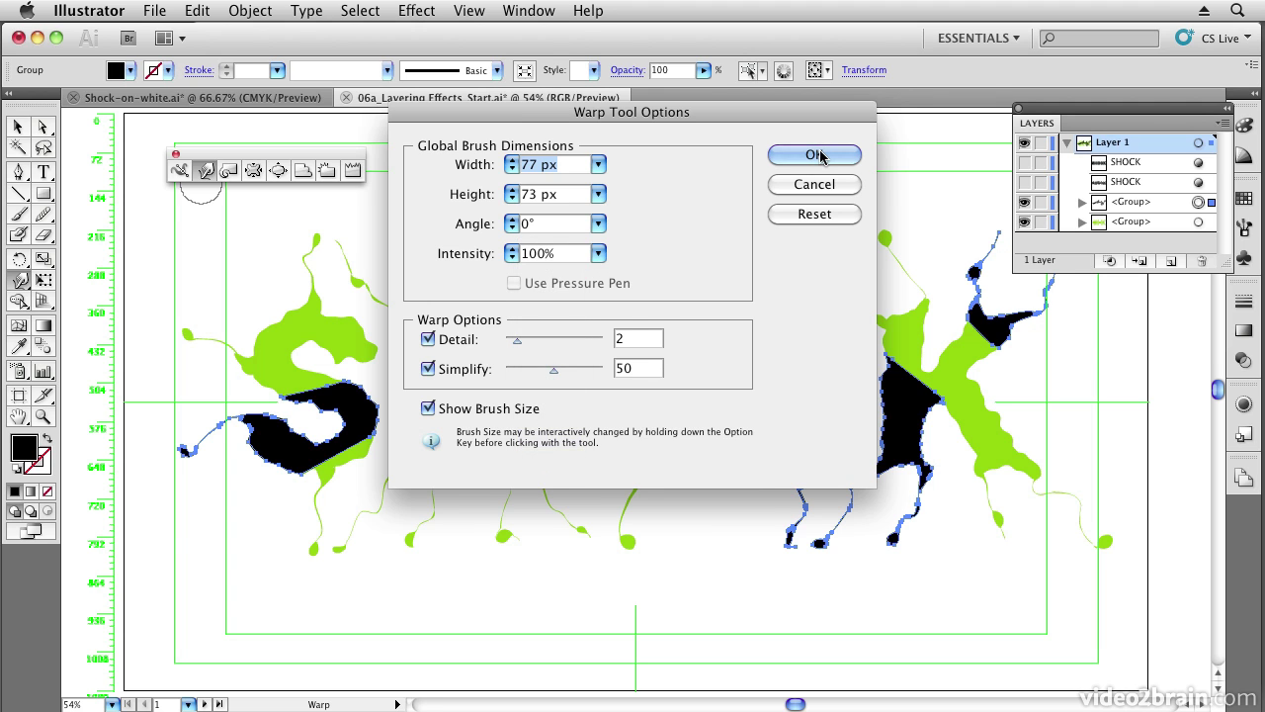
left_click(813, 156)
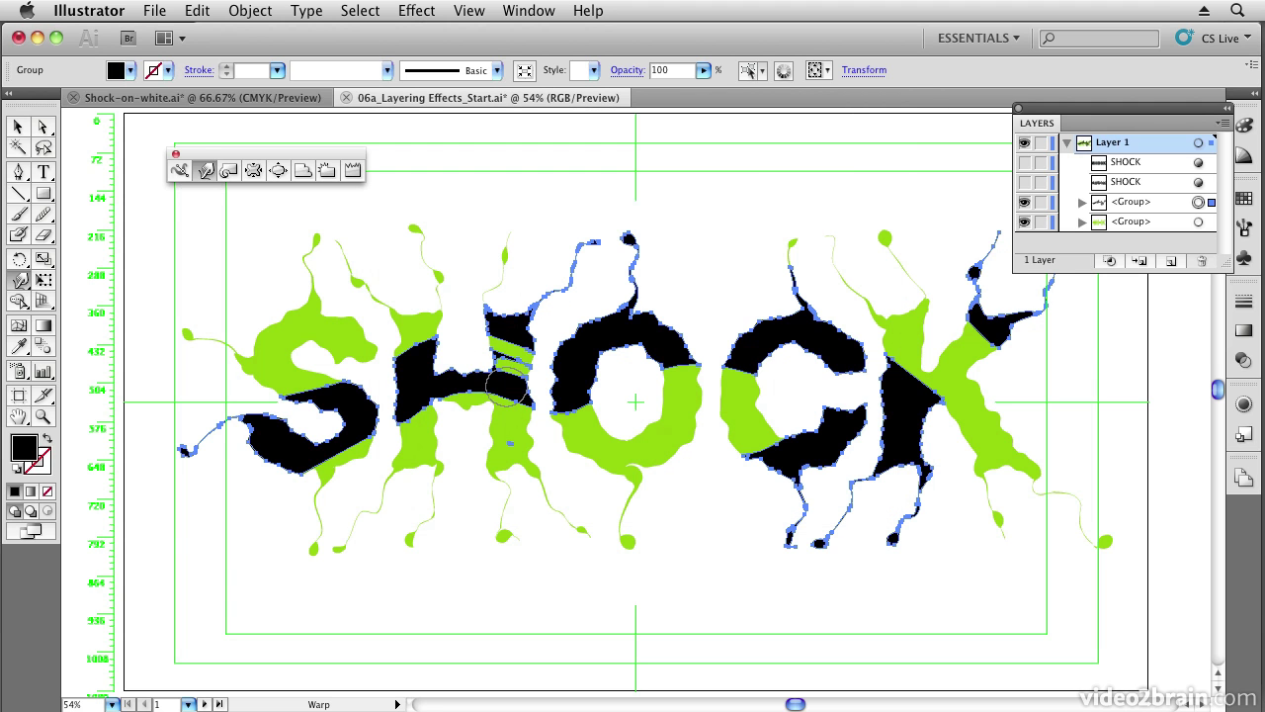
Warp the cut edges of the black H into jagged spikes over the green areas using a small brush
left_click_drag(515, 368, 497, 384)
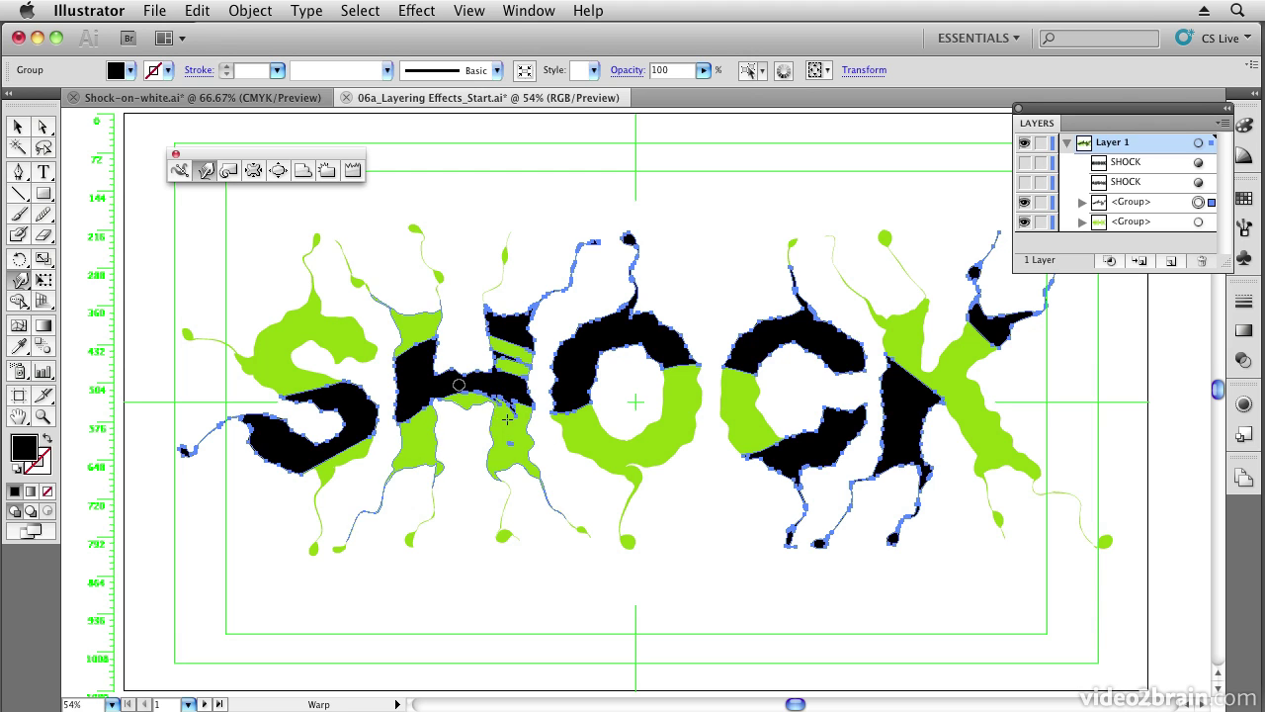
mouse_move(453, 388)
left_mouse_down()
mouse_move(442, 385)
mouse_move(486, 416)
left_mouse_up()
mouse_move(547, 362)
left_mouse_down()
mouse_move(500, 359)
mouse_move(540, 367)
mouse_move(493, 355)
mouse_move(524, 348)
mouse_move(507, 337)
left_mouse_up()
left_click_drag(408, 350, 442, 297)
left_click_drag(426, 346, 434, 324)
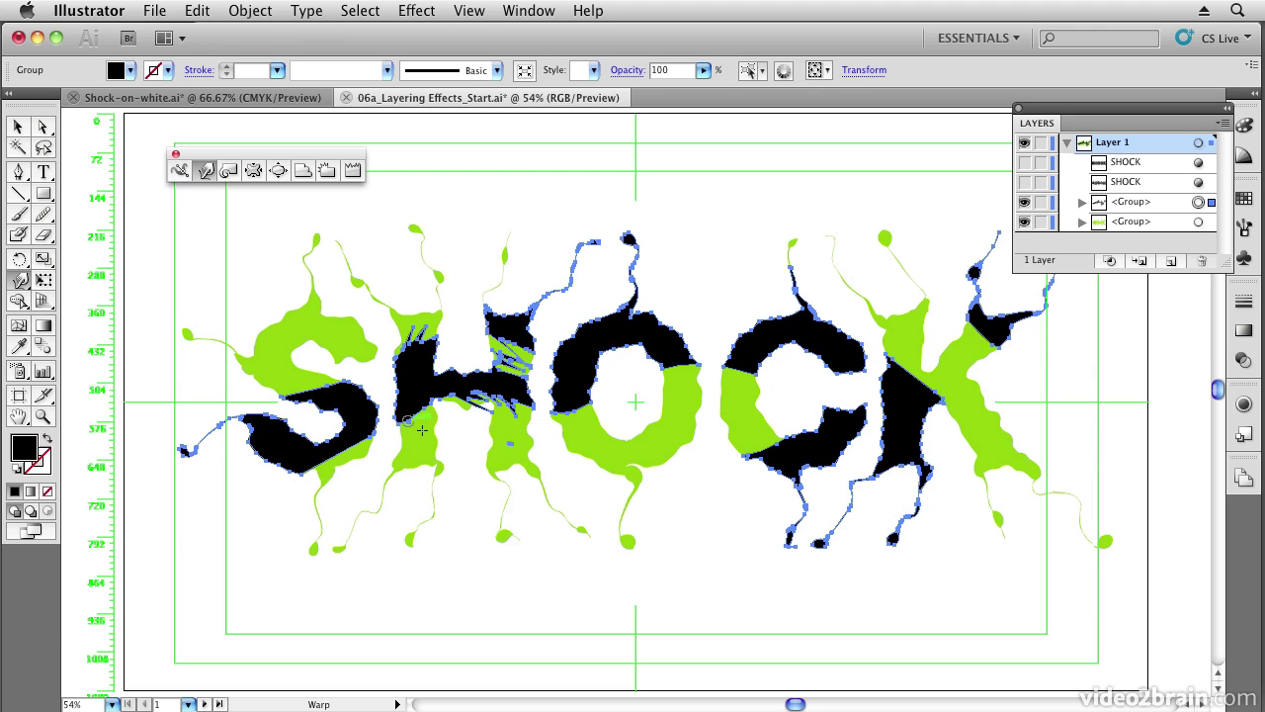
left_click_drag(412, 399, 450, 424)
Warp the cut edges of the black O, C and K into spikes reaching into the green areas
mouse_move(583, 401)
left_mouse_down()
mouse_move(615, 438)
mouse_move(556, 437)
mouse_move(556, 414)
mouse_move(577, 439)
left_mouse_up()
mouse_move(672, 346)
left_mouse_down()
mouse_move(670, 400)
mouse_move(680, 381)
mouse_move(685, 395)
mouse_move(691, 357)
mouse_move(685, 426)
mouse_move(731, 410)
left_mouse_up()
mouse_move(743, 358)
left_mouse_down()
mouse_move(731, 416)
mouse_move(749, 360)
mouse_move(737, 463)
mouse_move(752, 352)
mouse_move(737, 417)
left_mouse_up()
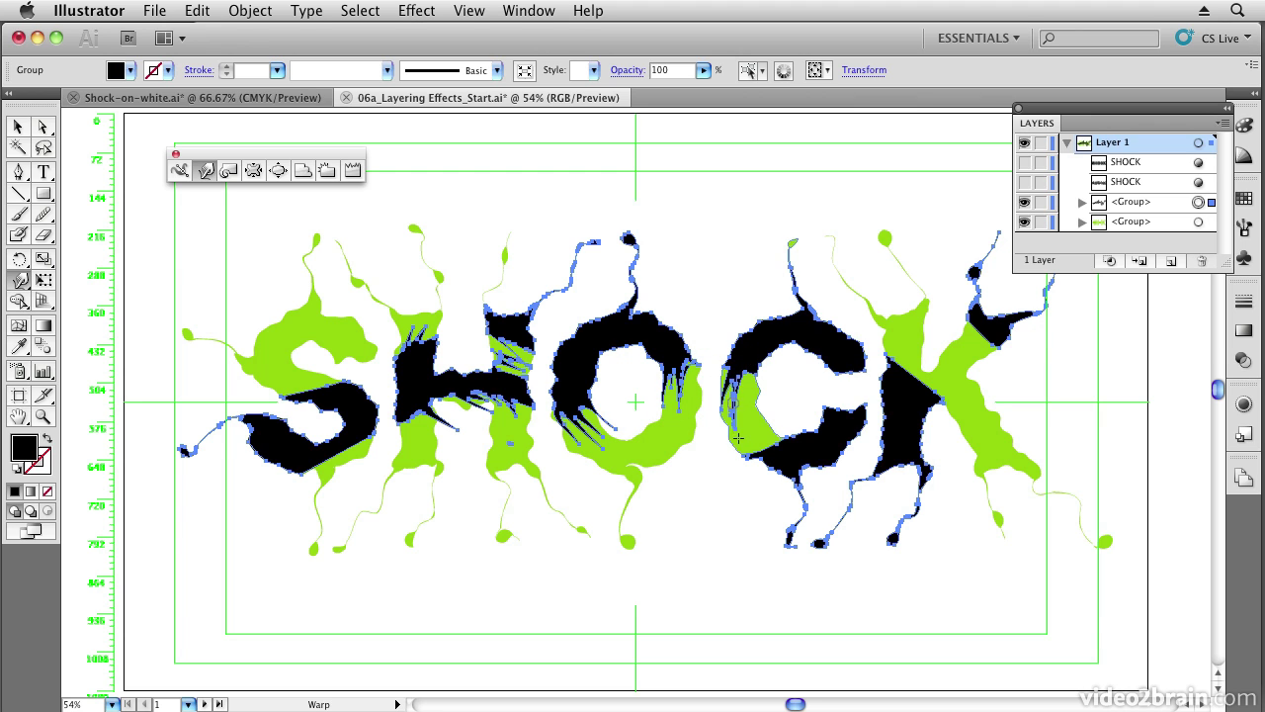
left_click_drag(745, 367, 754, 412)
mouse_move(897, 364)
left_mouse_down()
mouse_move(911, 329)
mouse_move(895, 380)
mouse_move(921, 350)
mouse_move(907, 382)
mouse_move(923, 344)
mouse_move(912, 396)
mouse_move(958, 356)
left_mouse_up()
mouse_move(927, 404)
left_mouse_down()
mouse_move(958, 359)
mouse_move(964, 389)
left_mouse_up()
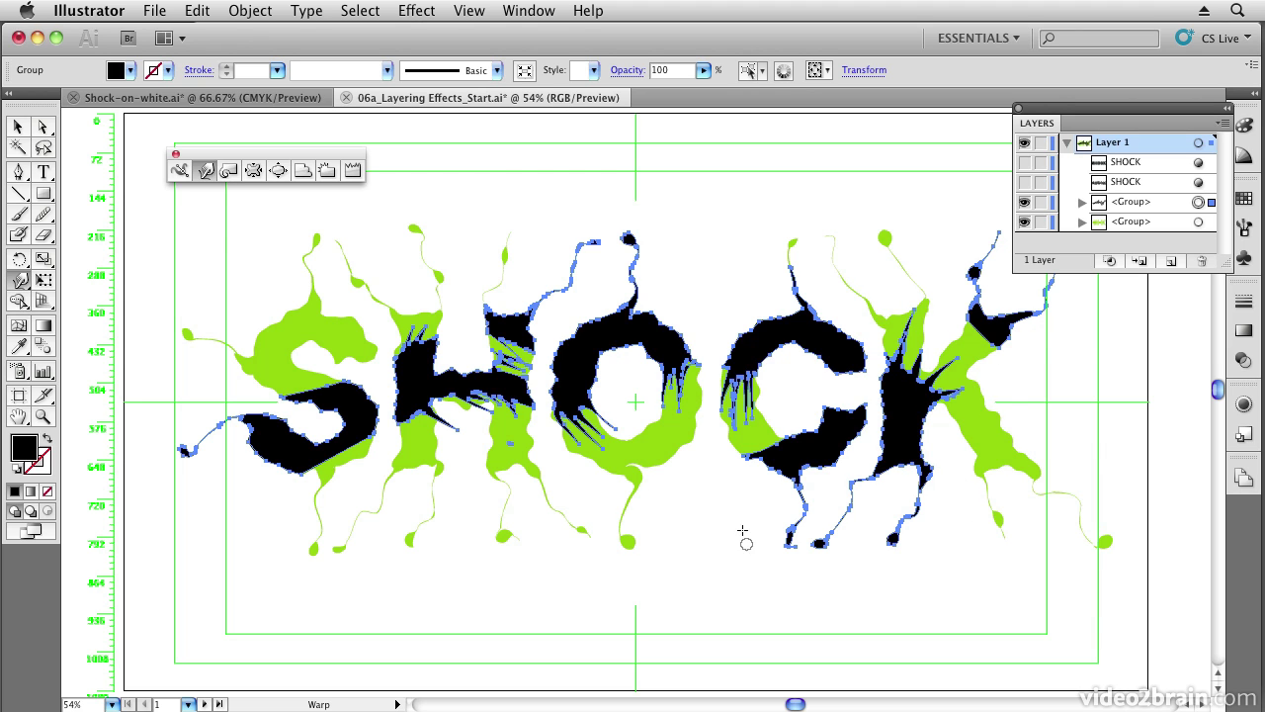
Select the green SHOCK group and warp spikes out of the edges of its O, K and S
key("super")
left_click(663, 459, "super")
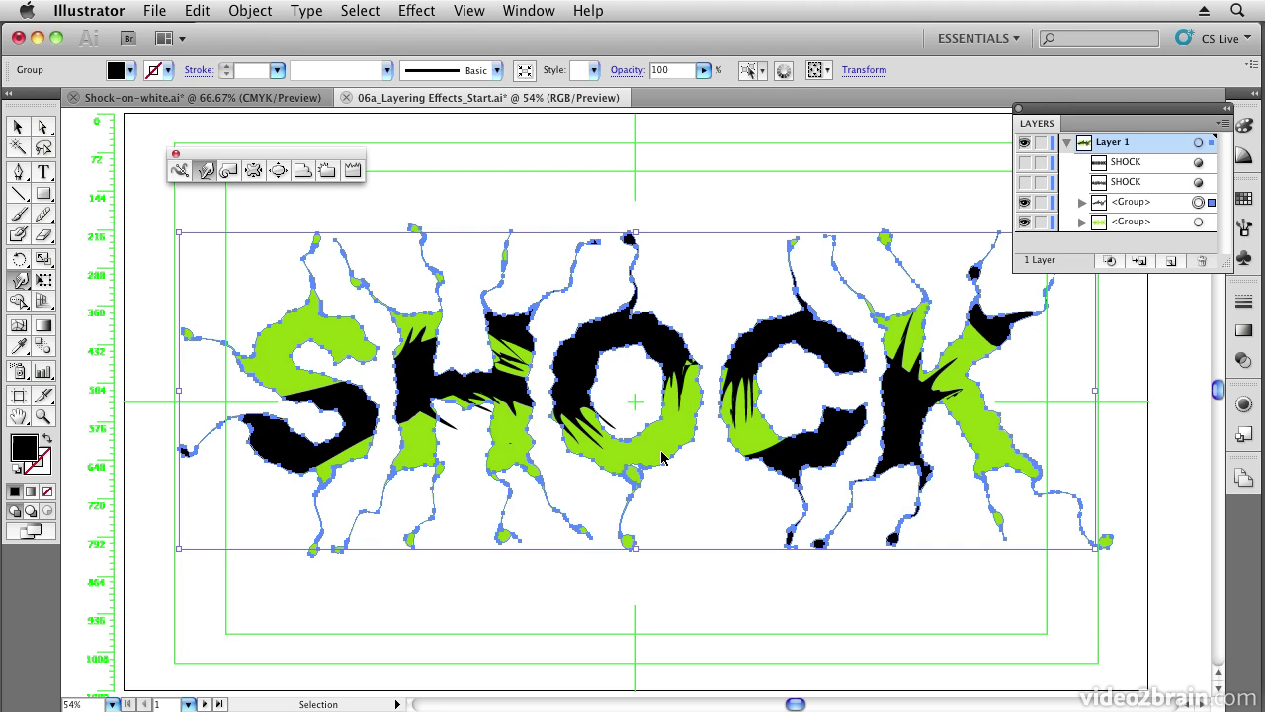
mouse_move(626, 462)
left_mouse_down()
mouse_move(668, 496)
mouse_move(627, 455)
mouse_move(671, 473)
mouse_move(641, 455)
mouse_move(682, 474)
mouse_move(654, 448)
mouse_move(701, 467)
mouse_move(677, 442)
left_mouse_up()
left_click_drag(987, 407, 1028, 422)
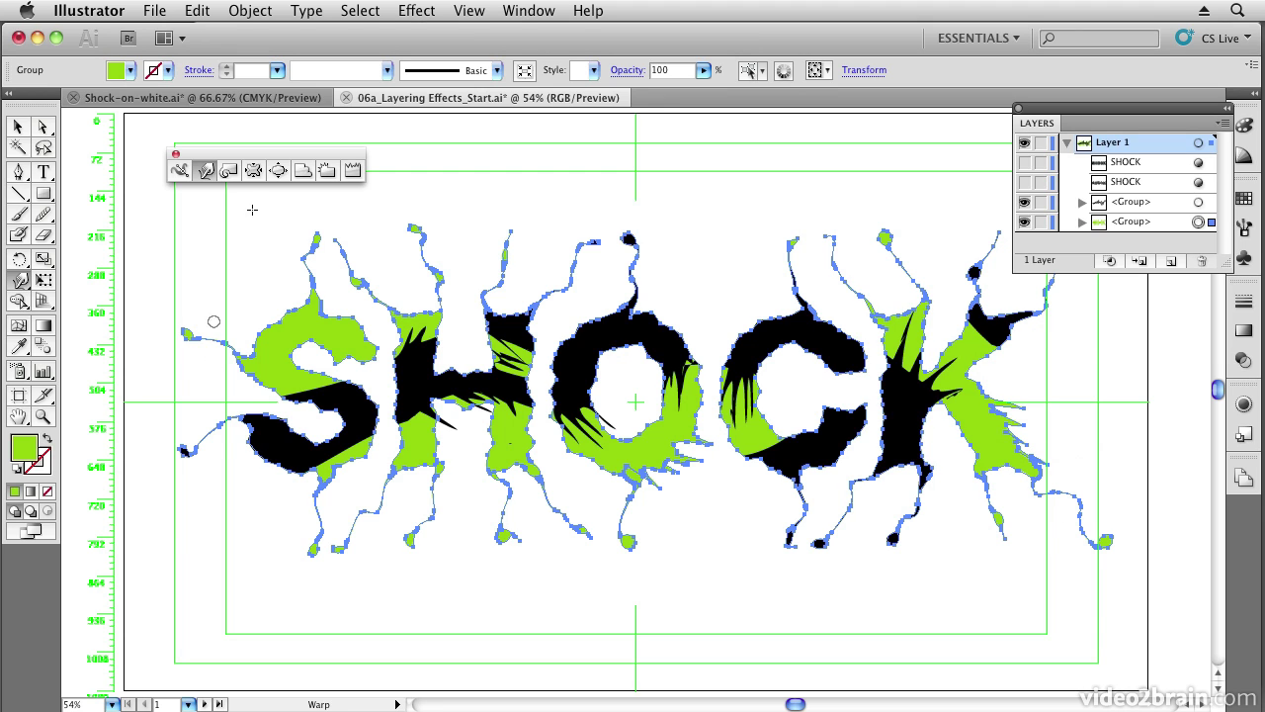
mouse_move(290, 320)
left_mouse_down()
mouse_move(315, 326)
mouse_move(296, 332)
left_mouse_up()
mouse_move(261, 388)
left_mouse_down()
mouse_move(393, 386)
mouse_move(386, 370)
left_mouse_up()
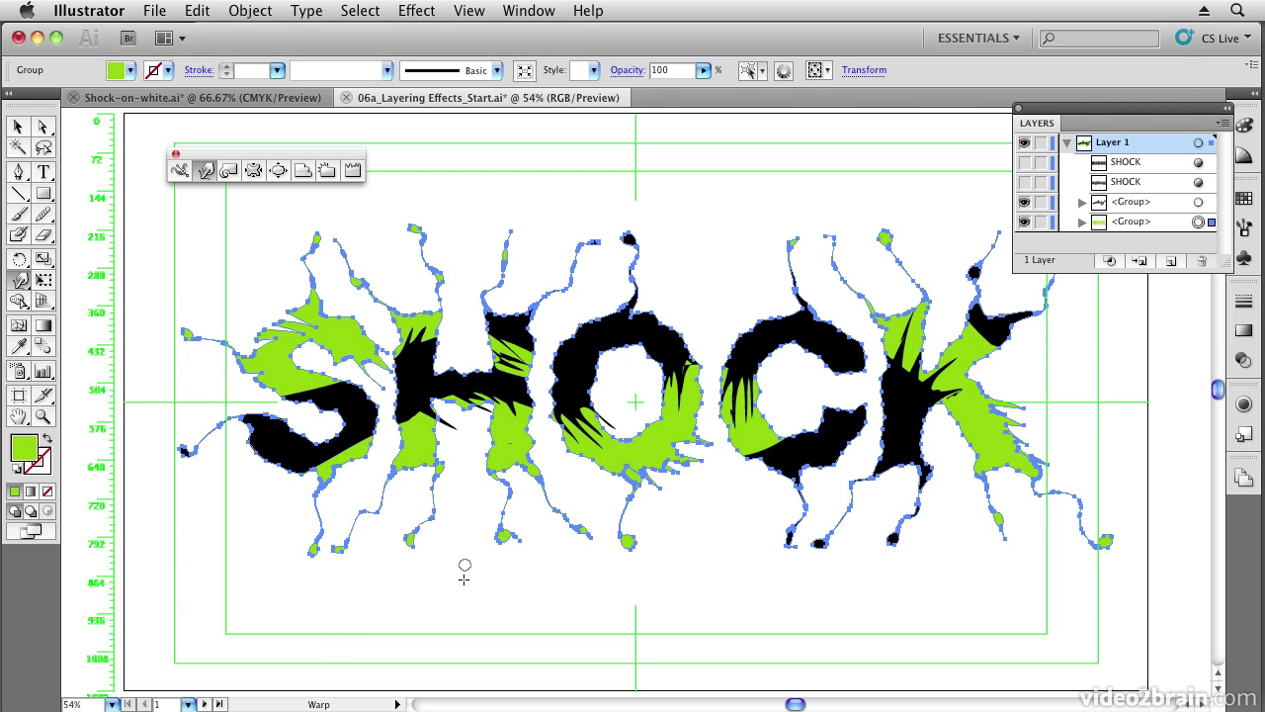
Hide the selection edges and warp further green details on the O, the C's upper tendril and the K
key("v")
key("shift+r")
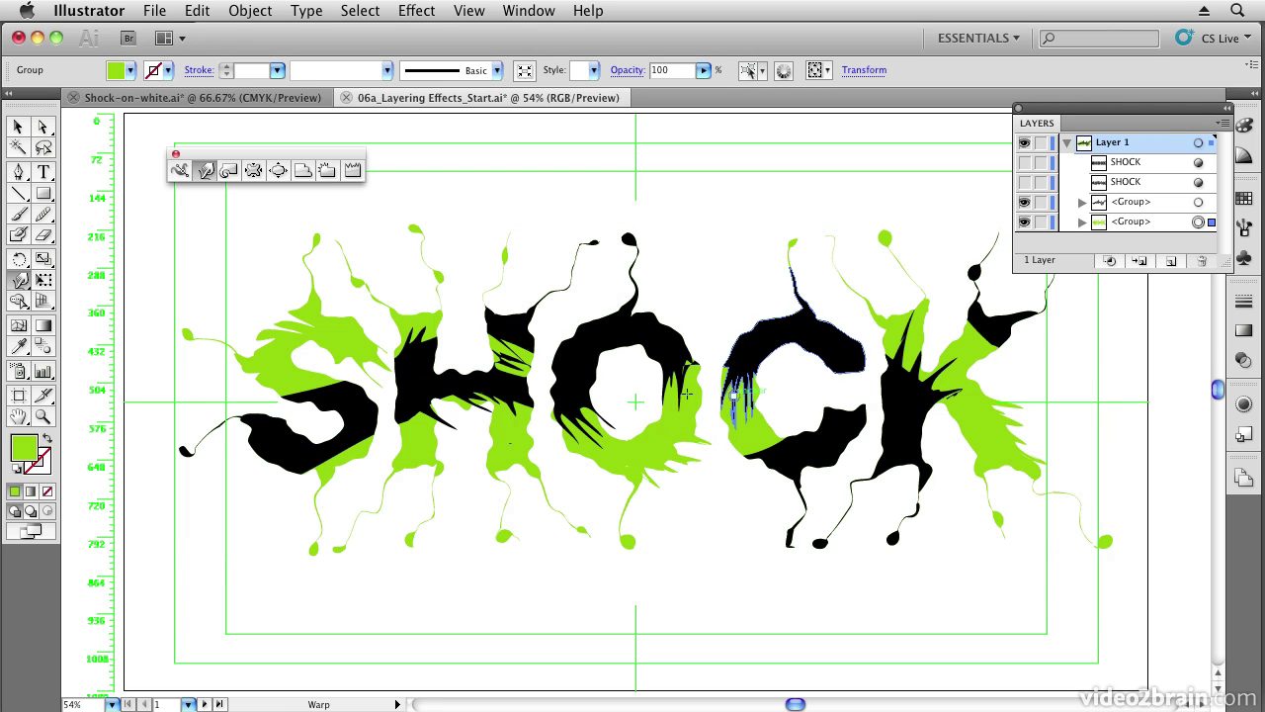
mouse_move(697, 378)
left_mouse_down()
mouse_move(699, 333)
mouse_move(678, 362)
left_mouse_up()
mouse_move(805, 274)
left_mouse_down()
mouse_move(793, 244)
mouse_move(827, 254)
left_mouse_up()
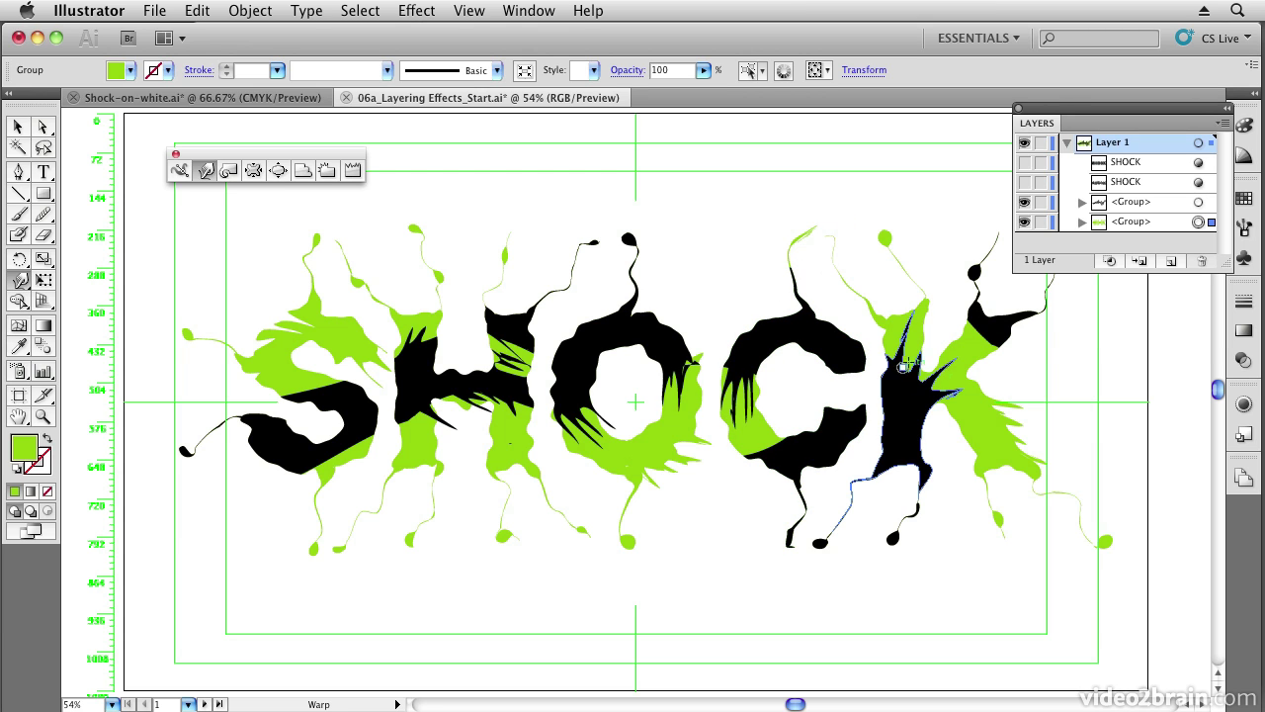
mouse_move(935, 360)
left_mouse_down()
mouse_move(929, 372)
mouse_move(940, 365)
mouse_move(890, 327)
left_mouse_up()
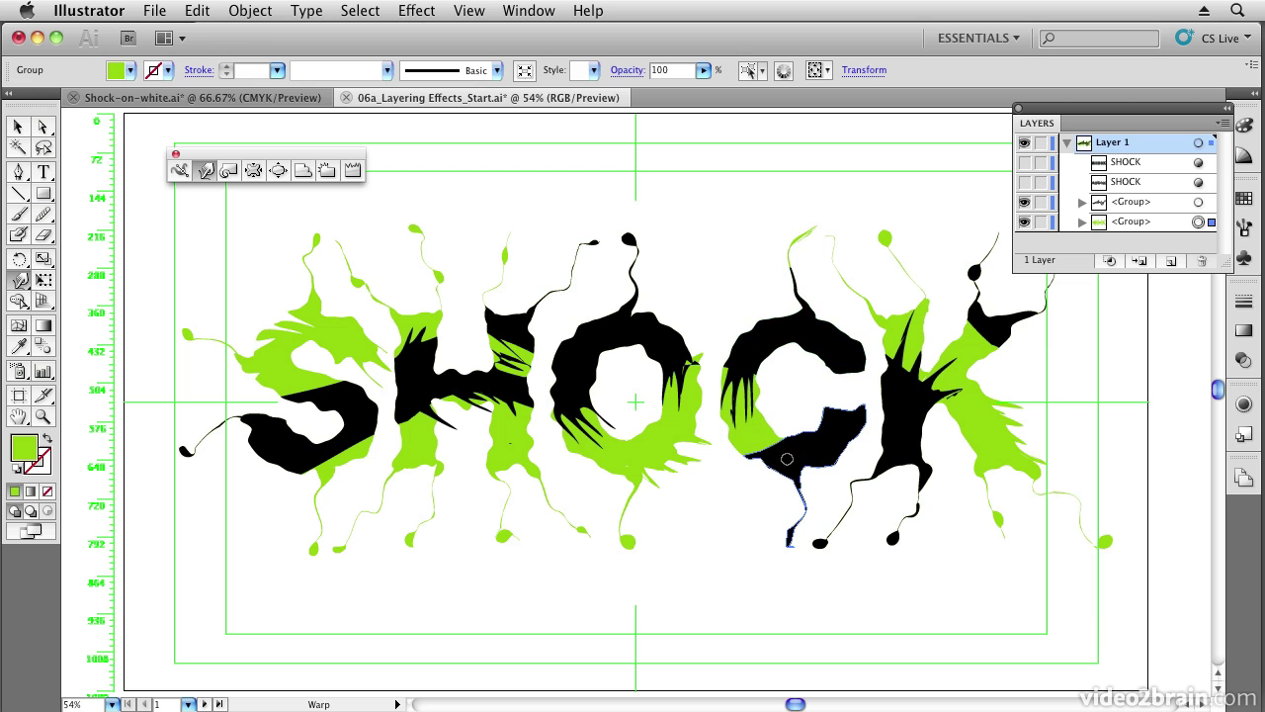